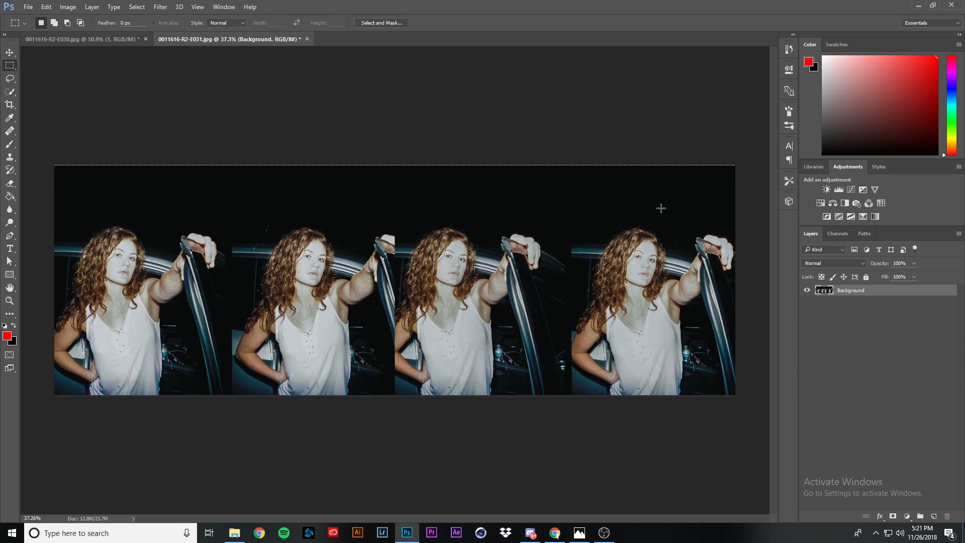
Copy the rightmost of the four photo frames from the Background onto its own layer
{"action": "scroll", "coordinate": [754, 391], "scroll_direction": "up", "scroll_amount": 2}
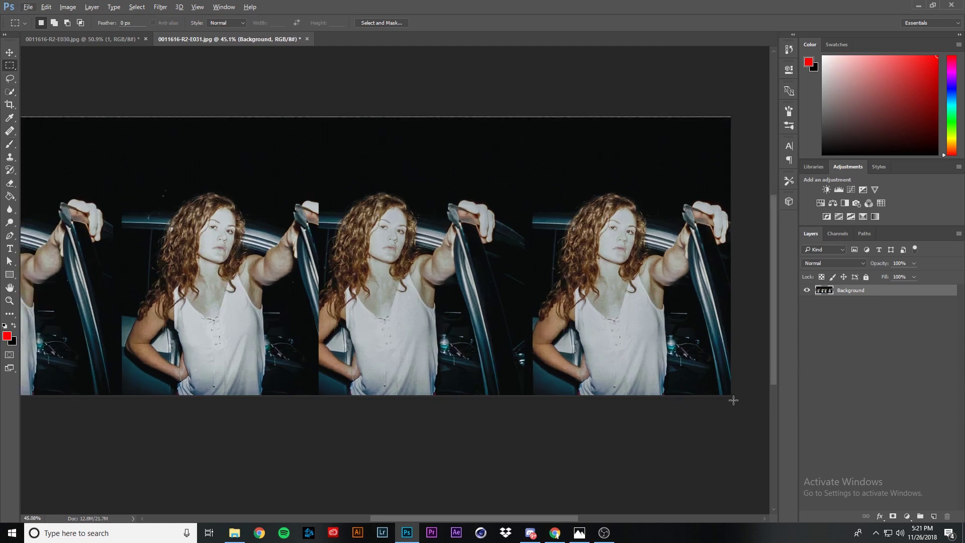
{"action": "left_click_drag", "start_coordinate": [737, 401], "coordinate": [532, 116]}
{"action": "key", "text": "ctrl+j"}
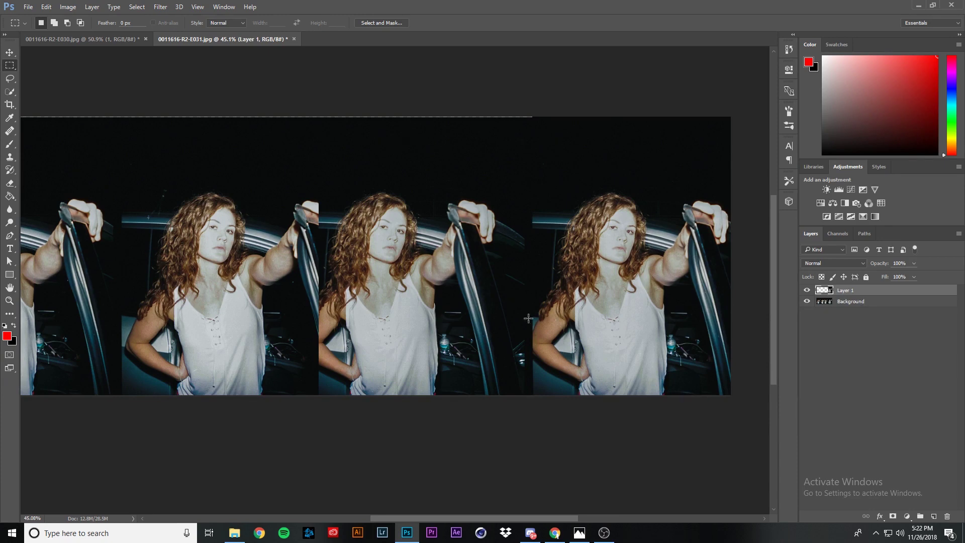
Copy the third photo frame from the left of the Background onto its own layer, leaving out its dark right edge
{"action": "left_click", "coordinate": [853, 303]}
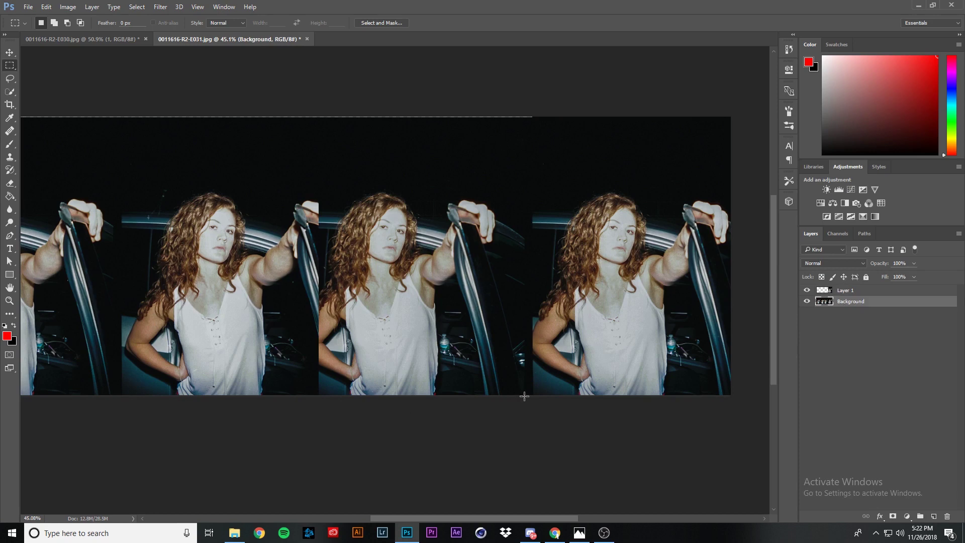
{"action": "left_click_drag", "start_coordinate": [525, 395], "coordinate": [319, 116]}
{"action": "key", "text": "ctrl+j"}
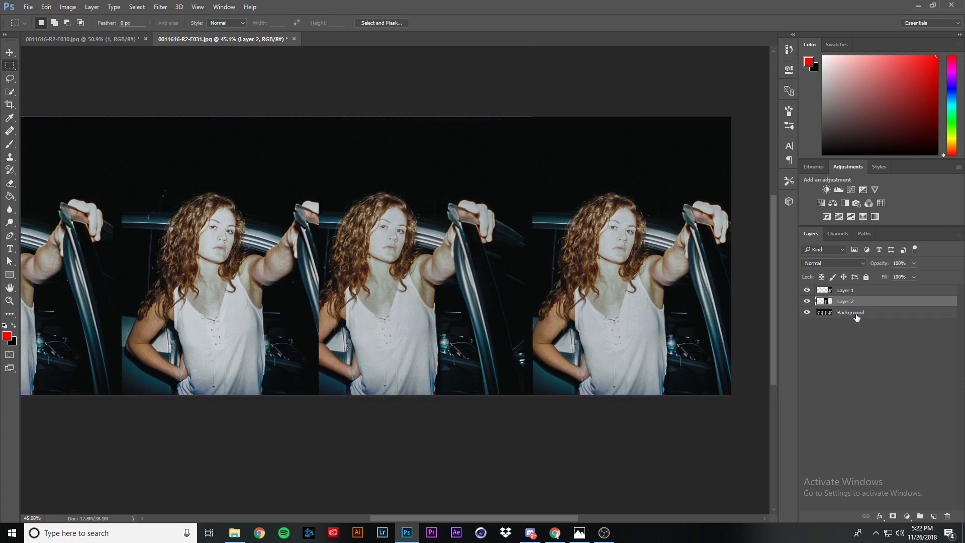
Copy the leftmost photo frame from the Background onto its own layer, leaving out its dark right edge
{"action": "left_click", "coordinate": [855, 314]}
{"action": "left_click_drag", "start_coordinate": [485, 518], "coordinate": [439, 516]}
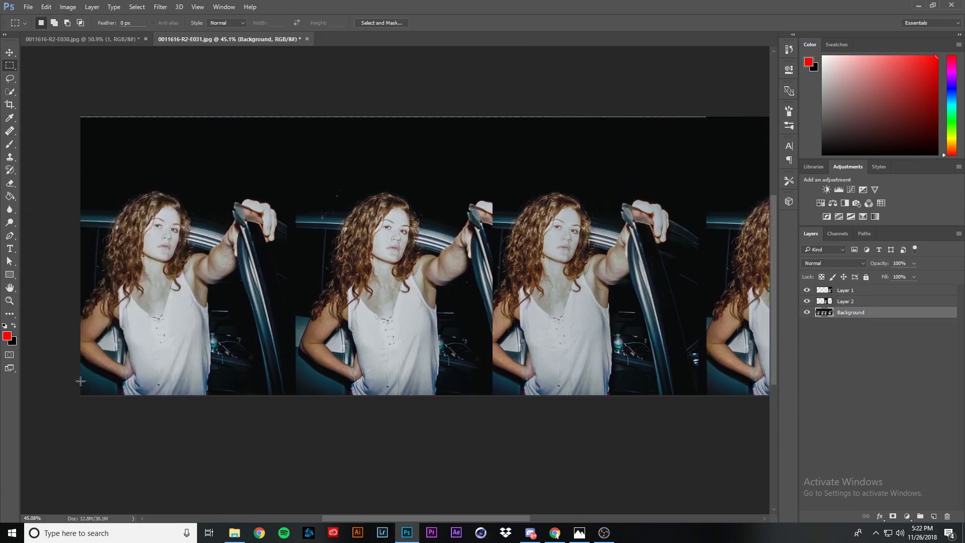
{"action": "left_click_drag", "start_coordinate": [77, 398], "coordinate": [287, 117]}
{"action": "key", "text": "ctrl+j"}
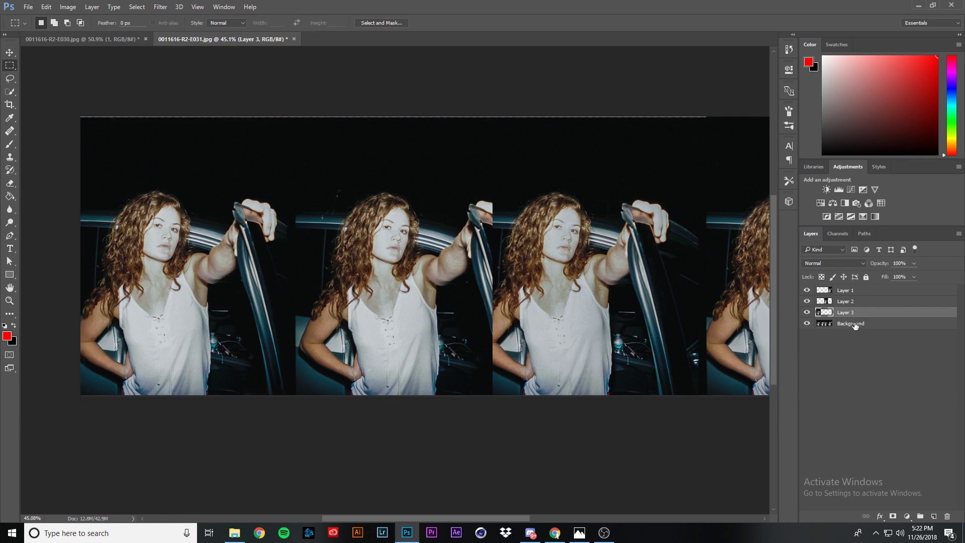
Copy the second photo frame from the left onto its own layer and hide the Background layer
{"action": "left_click", "coordinate": [854, 325]}
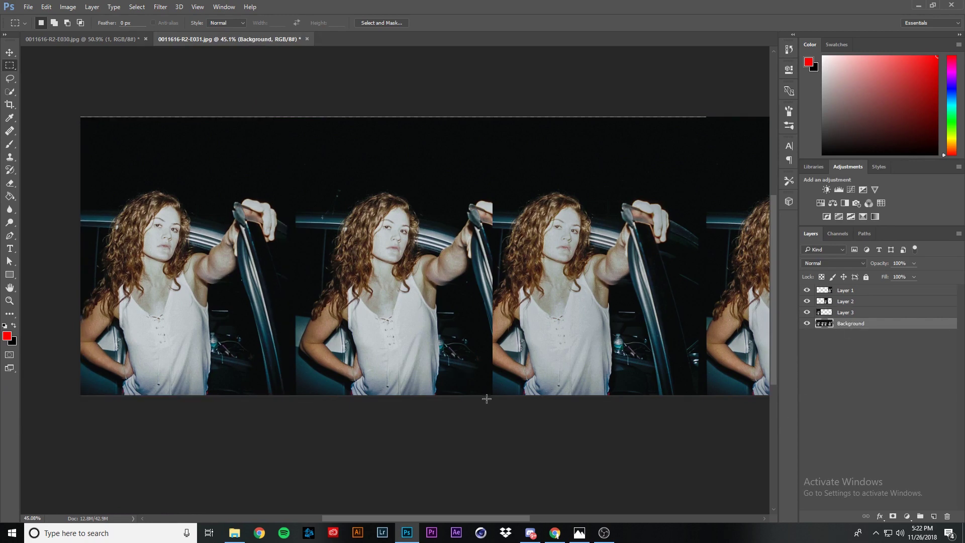
{"action": "left_click_drag", "start_coordinate": [296, 399], "coordinate": [492, 117]}
{"action": "key", "text": "ctrl+j"}
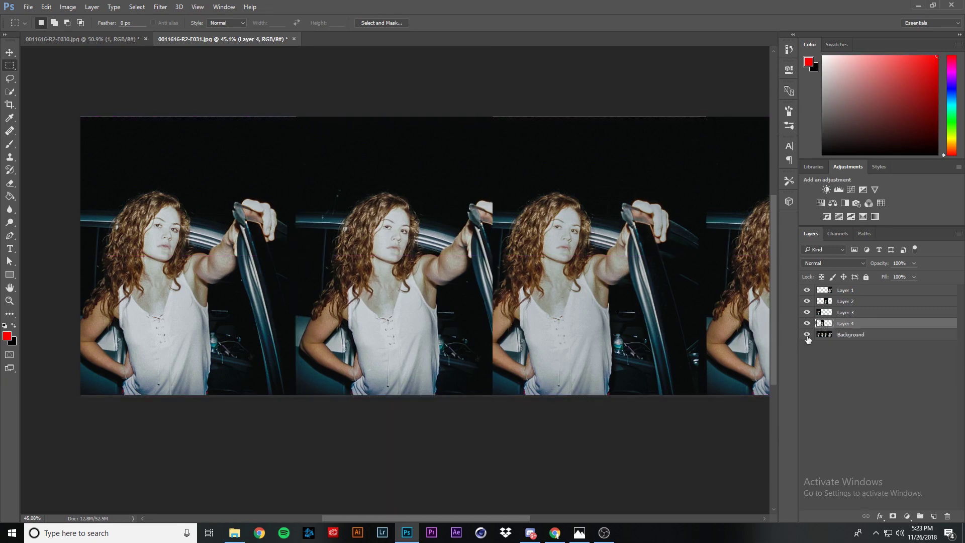
{"action": "left_click", "coordinate": [806, 336]}
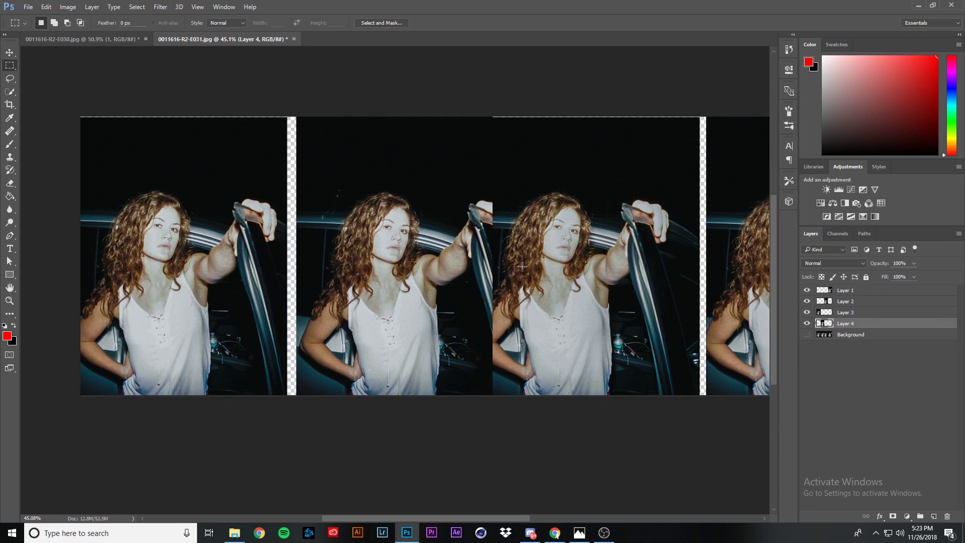
Examine the separated frames up close to compare their viewpoints and work out their order
{"action": "scroll", "coordinate": [522, 267], "scroll_direction": "down", "scroll_amount": 3}
{"action": "scroll", "coordinate": [508, 269], "scroll_direction": "up", "scroll_amount": 1}
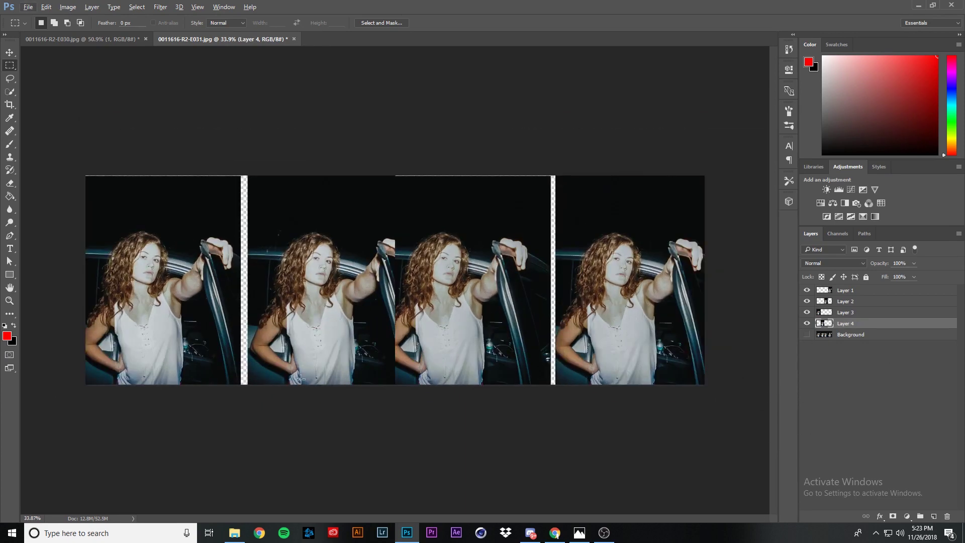
{"action": "scroll", "coordinate": [503, 391], "scroll_direction": "up", "scroll_amount": 1}
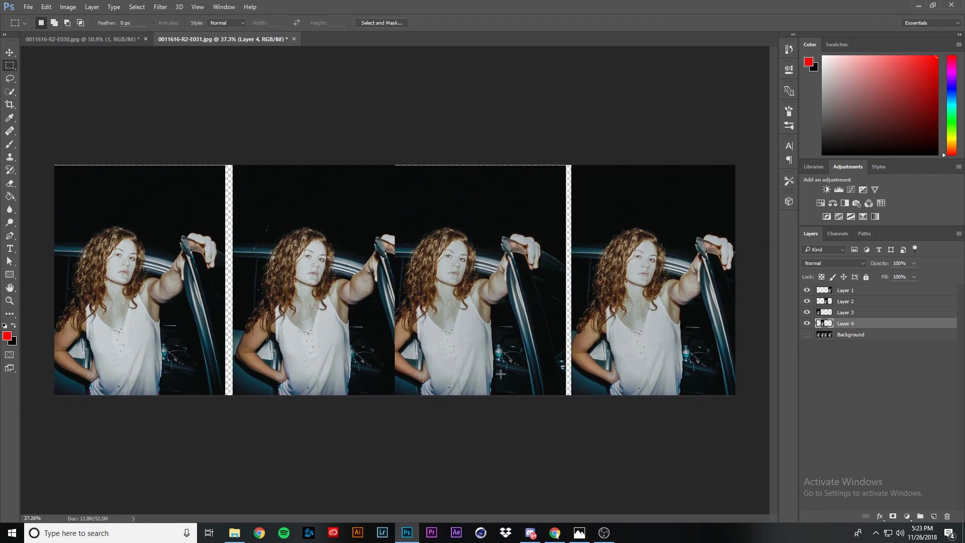
{"action": "scroll", "coordinate": [505, 356], "scroll_direction": "up", "scroll_amount": 5}
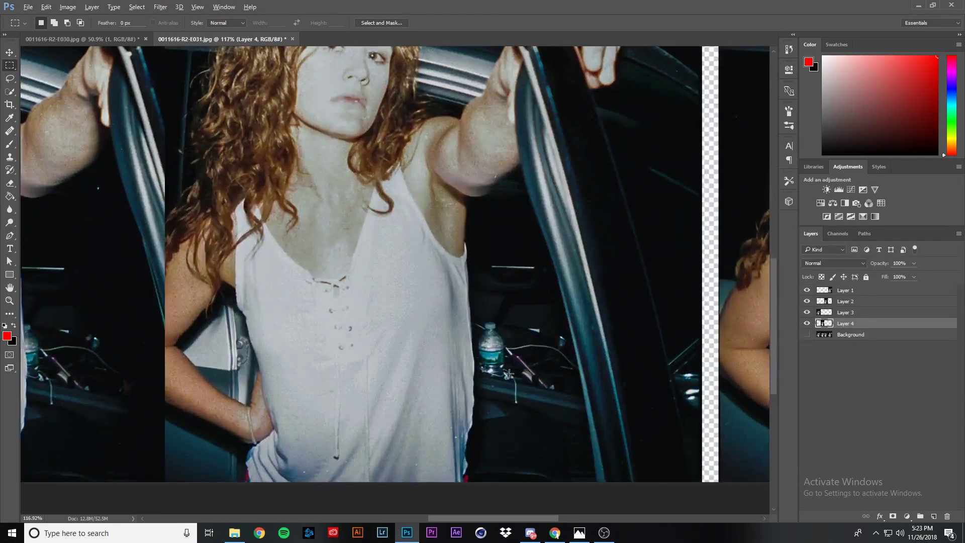
{"action": "scroll", "coordinate": [455, 346], "scroll_direction": "down", "scroll_amount": 3}
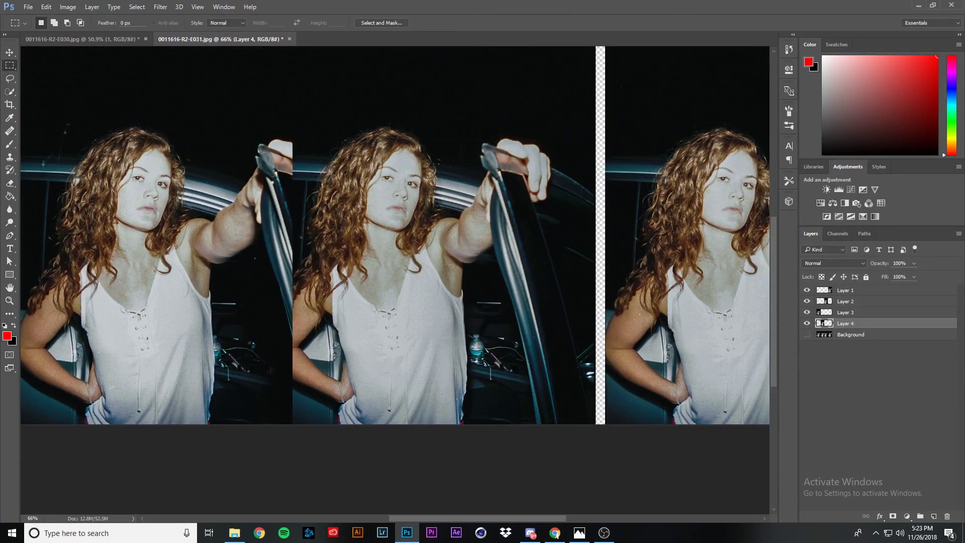
{"action": "scroll", "coordinate": [296, 356], "scroll_direction": "down", "scroll_amount": 3}
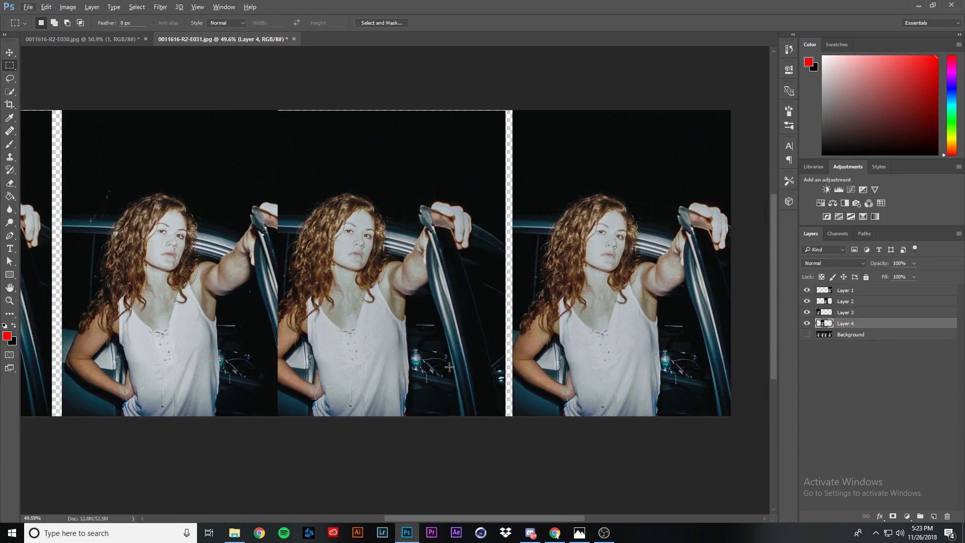
{"action": "scroll", "coordinate": [421, 345], "scroll_direction": "up", "scroll_amount": 2}
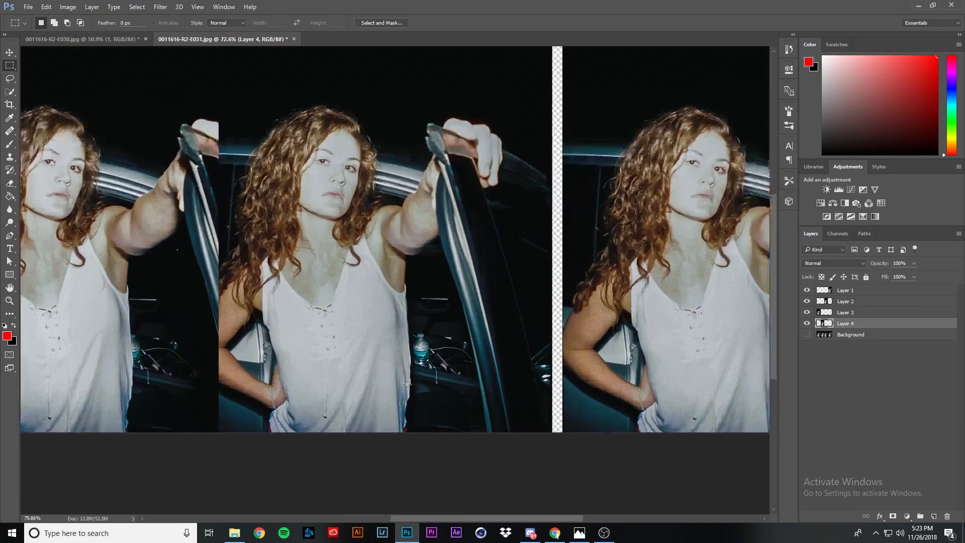
Rename Layer 2, the third frame from the left, as 1 and move it to the top of the layer stack
{"action": "left_click", "coordinate": [843, 302]}
{"action": "key", "text": "ctrl+0"}
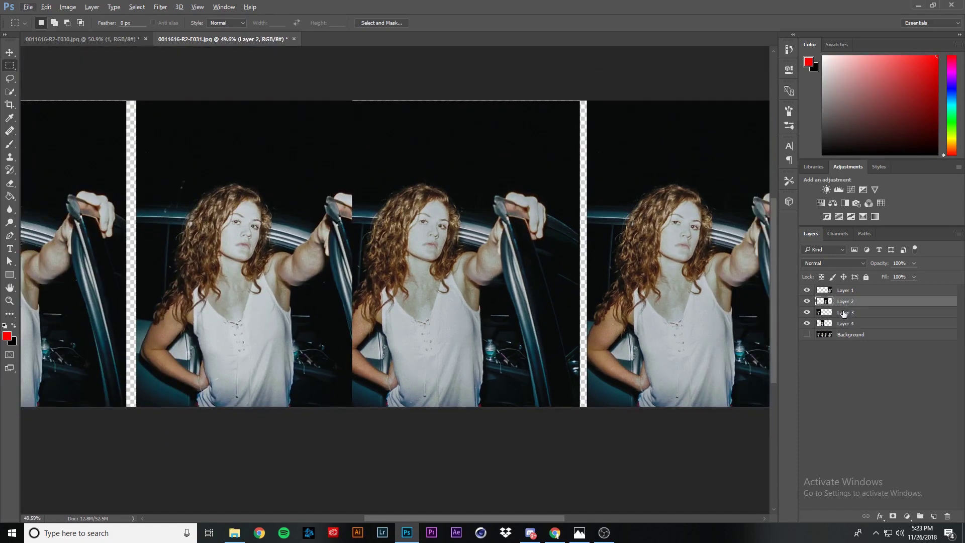
{"action": "key", "text": "v"}
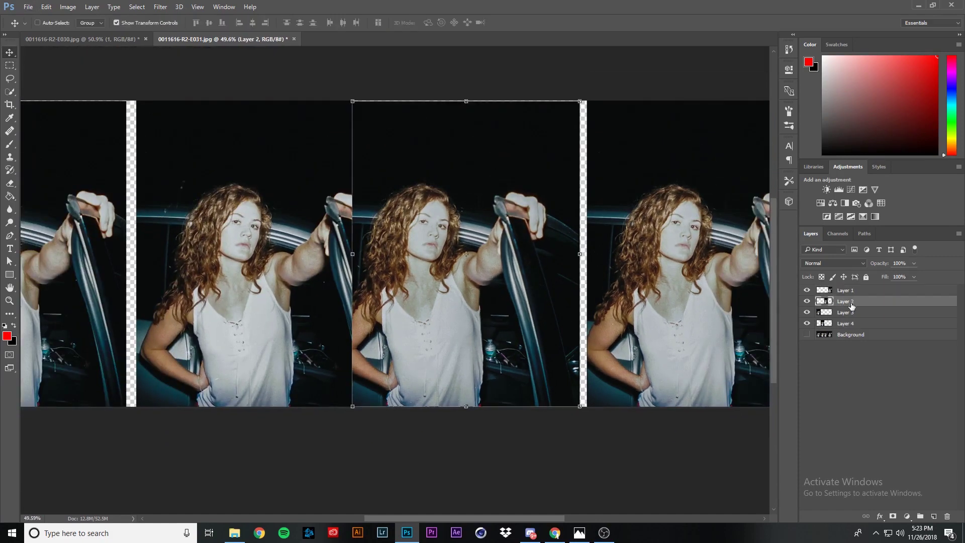
{"action": "double_click", "coordinate": [846, 302]}
{"action": "type", "text": "1"}
{"action": "left_click", "coordinate": [862, 310]}
{"action": "double_click", "coordinate": [855, 290]}
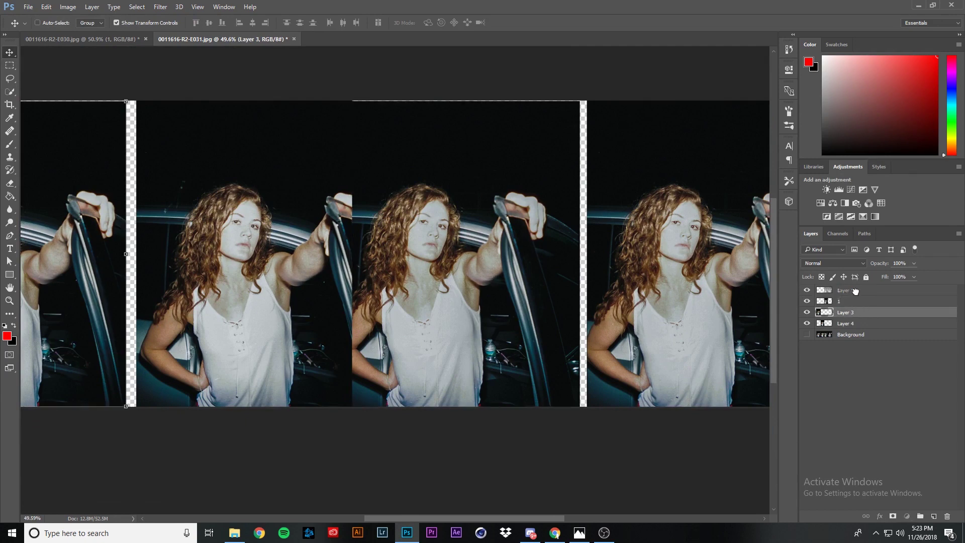
{"action": "left_click_drag", "start_coordinate": [855, 290], "coordinate": [855, 289]}
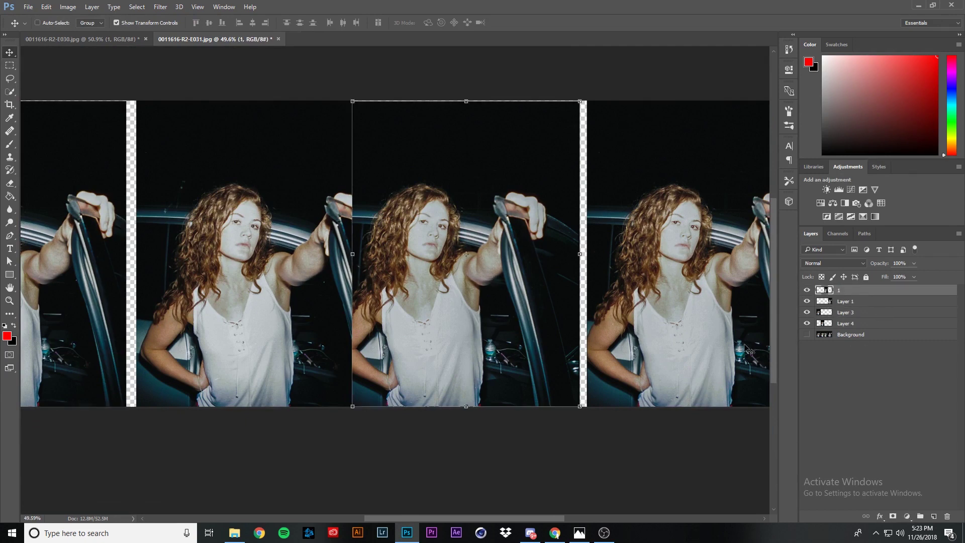
Rename Layer 1, holding the rightmost frame, as 2
{"action": "left_click_drag", "start_coordinate": [462, 520], "coordinate": [501, 513]}
{"action": "scroll", "coordinate": [618, 354], "scroll_direction": "up", "scroll_amount": 2}
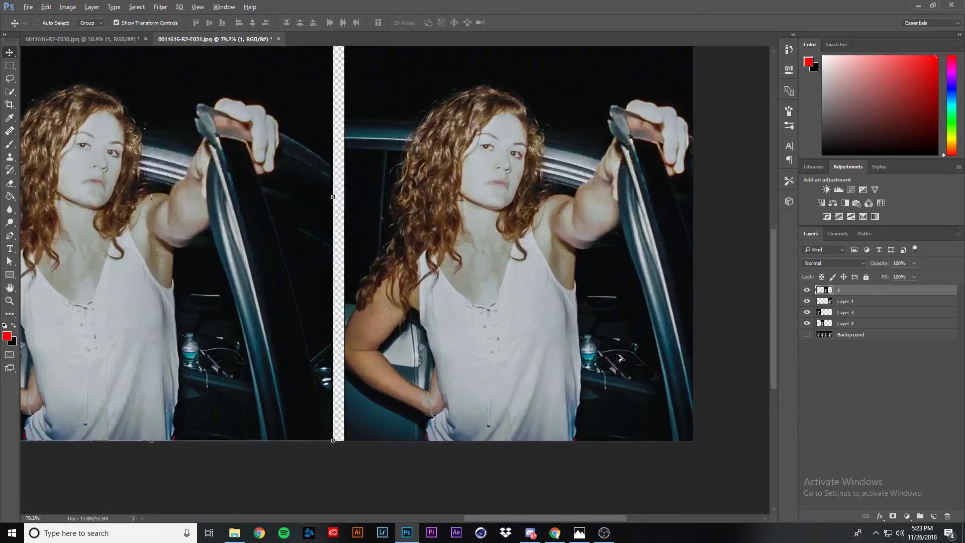
{"action": "scroll", "coordinate": [587, 369], "scroll_direction": "down", "scroll_amount": 1}
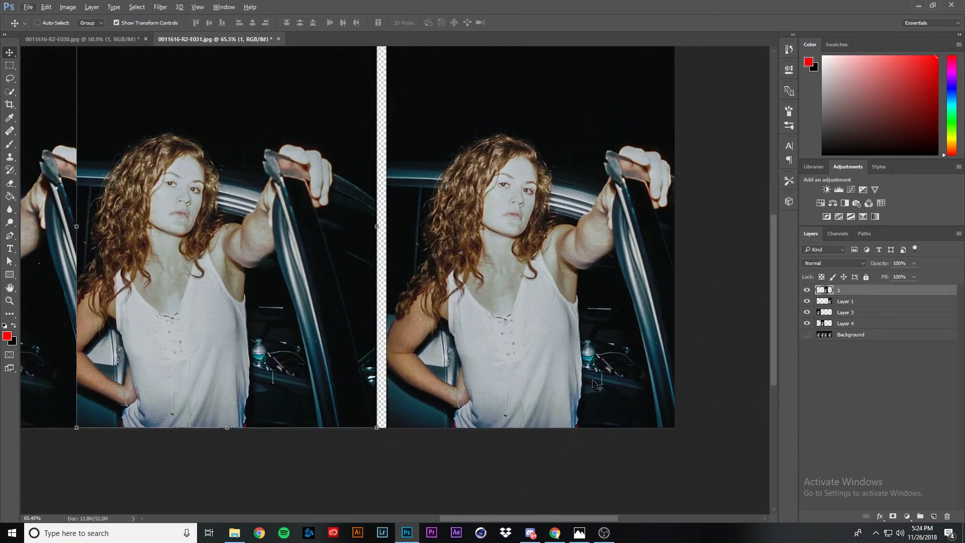
{"action": "left_click", "coordinate": [856, 302]}
{"action": "double_click", "coordinate": [849, 302]}
{"action": "type", "text": "2"}
{"action": "key", "text": "Return"}
{"action": "left_click", "coordinate": [803, 352]}
Rename Layer 3, the leftmost frame, as 3 and Layer 4, the second frame, as 4
{"action": "left_click_drag", "start_coordinate": [562, 519], "coordinate": [443, 505]}
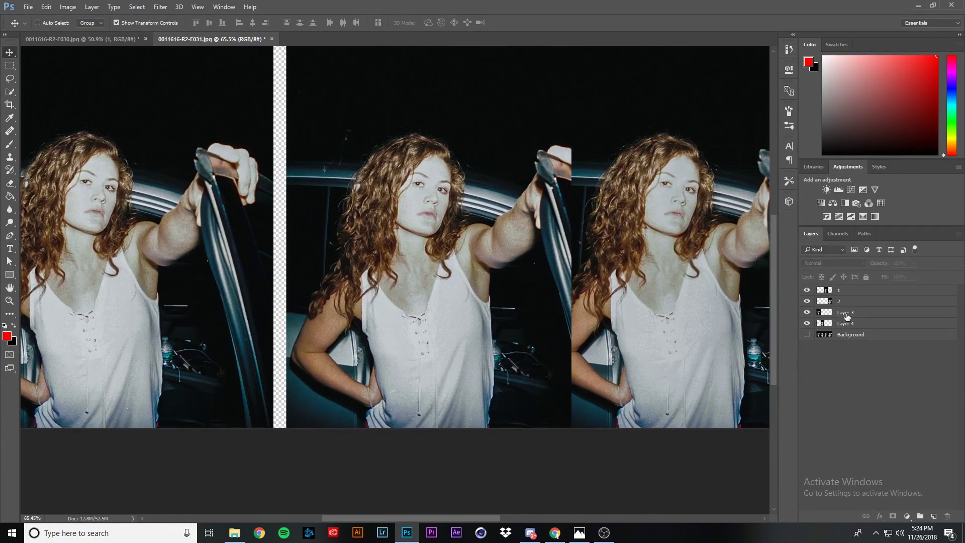
{"action": "double_click", "coordinate": [846, 313]}
{"action": "type", "text": "3"}
{"action": "key", "text": "Return"}
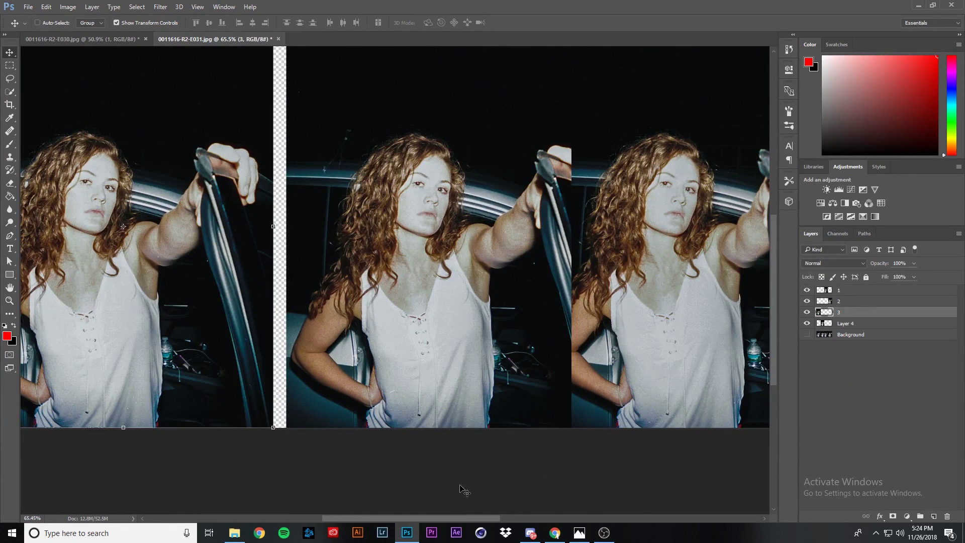
{"action": "double_click", "coordinate": [846, 325]}
{"action": "type", "text": "4"}
{"action": "key", "text": "Return"}
Move layers 1, 2 and 4 onto layer 3 at the canvas's left edge so all four frames overlap
{"action": "scroll", "coordinate": [501, 472], "scroll_direction": "down", "scroll_amount": 4}
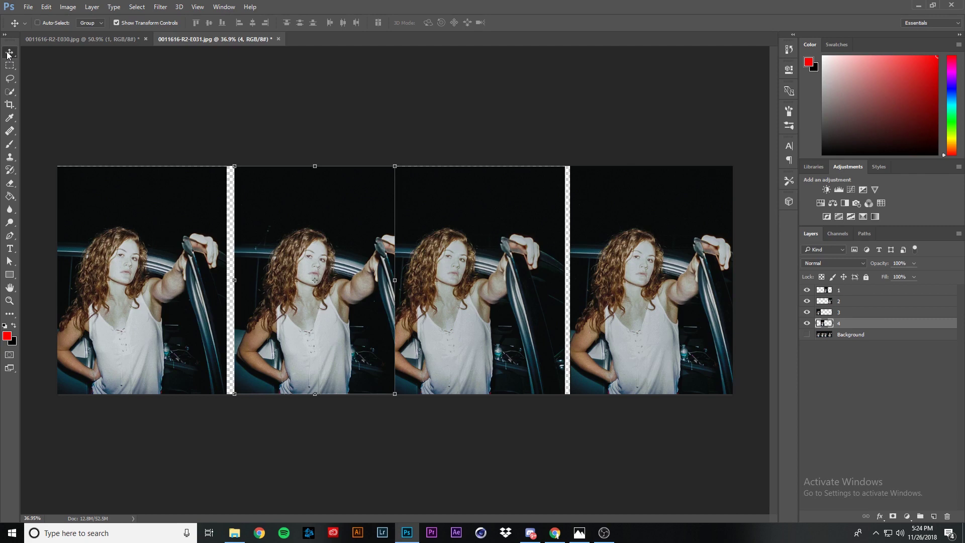
{"action": "left_click", "coordinate": [844, 291]}
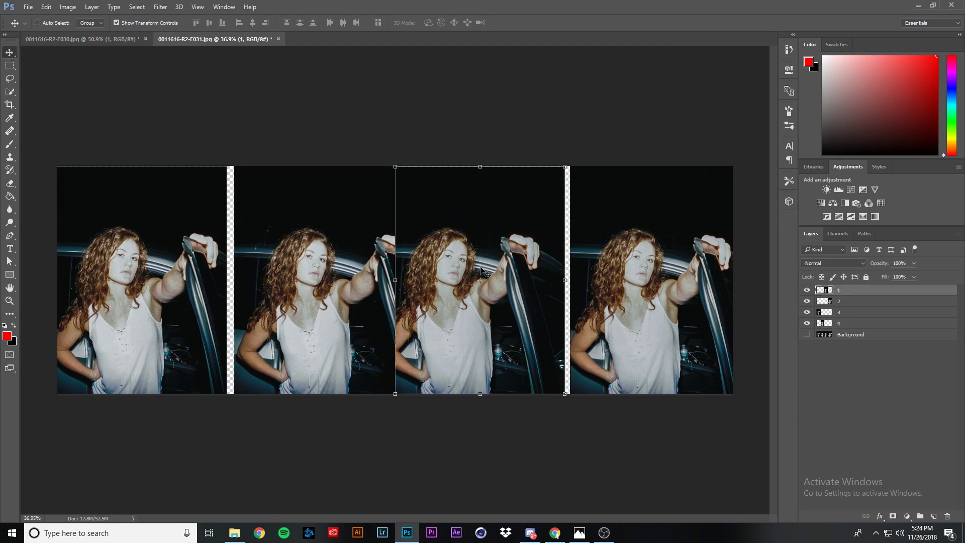
{"action": "left_click_drag", "start_coordinate": [482, 260], "coordinate": [145, 261]}
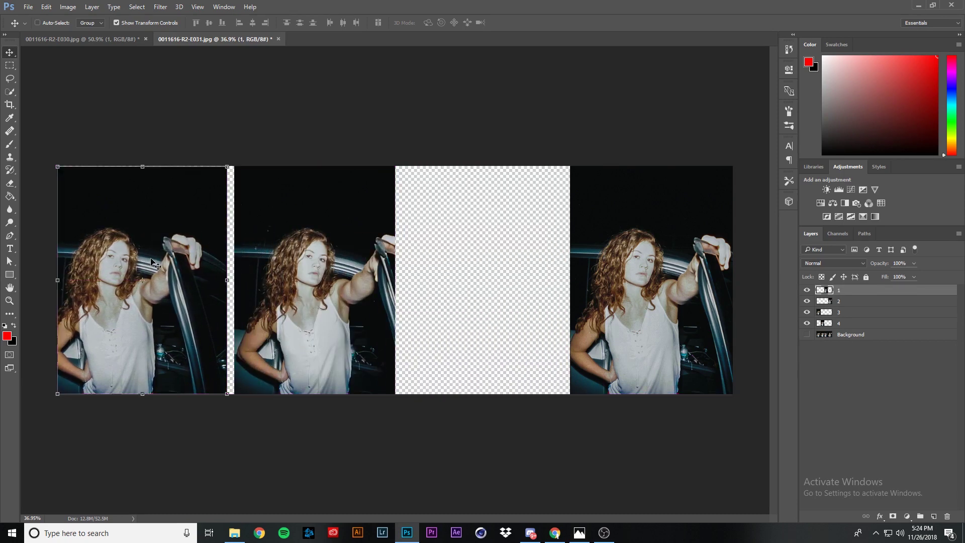
{"action": "left_click", "coordinate": [851, 304]}
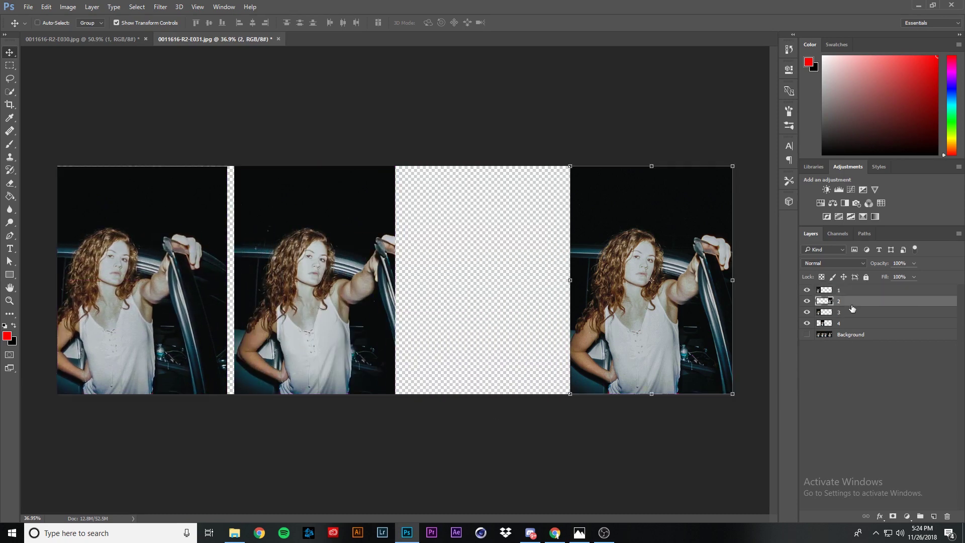
{"action": "left_click_drag", "start_coordinate": [670, 245], "coordinate": [153, 244]}
{"action": "left_click", "coordinate": [856, 314]}
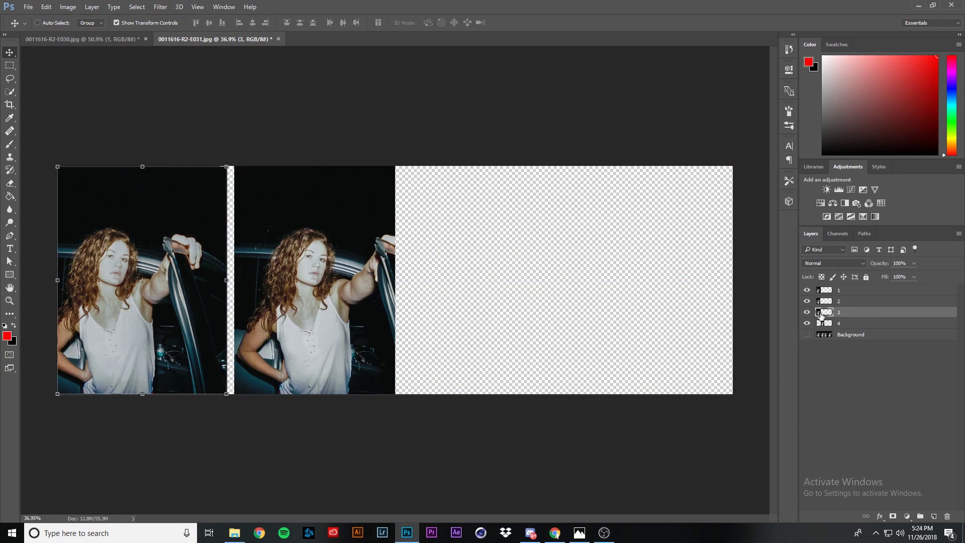
{"action": "left_click", "coordinate": [857, 324]}
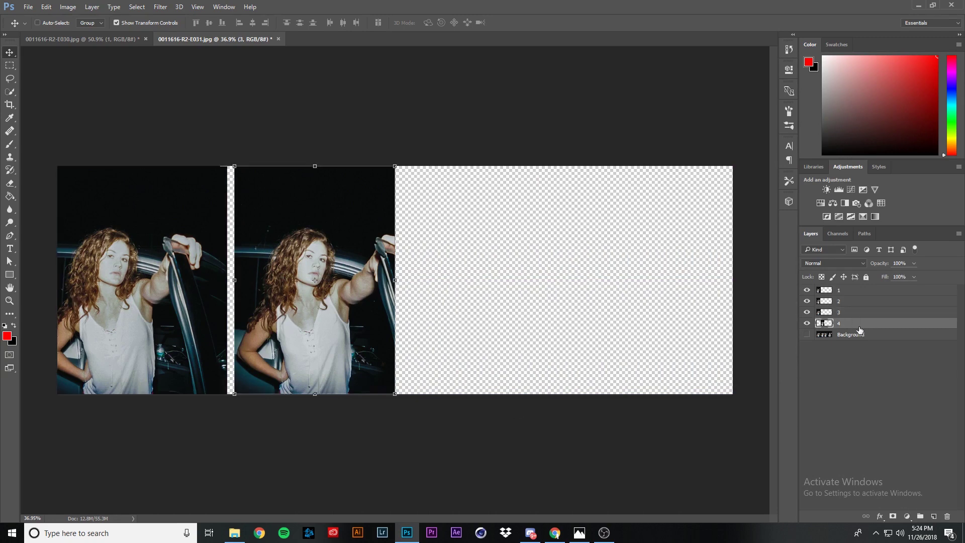
{"action": "left_click_drag", "start_coordinate": [352, 241], "coordinate": [171, 244]}
Reduce the opacity of layer 1 to 49% to see the frame beneath it
{"action": "scroll", "coordinate": [257, 377], "scroll_direction": "up", "scroll_amount": 2}
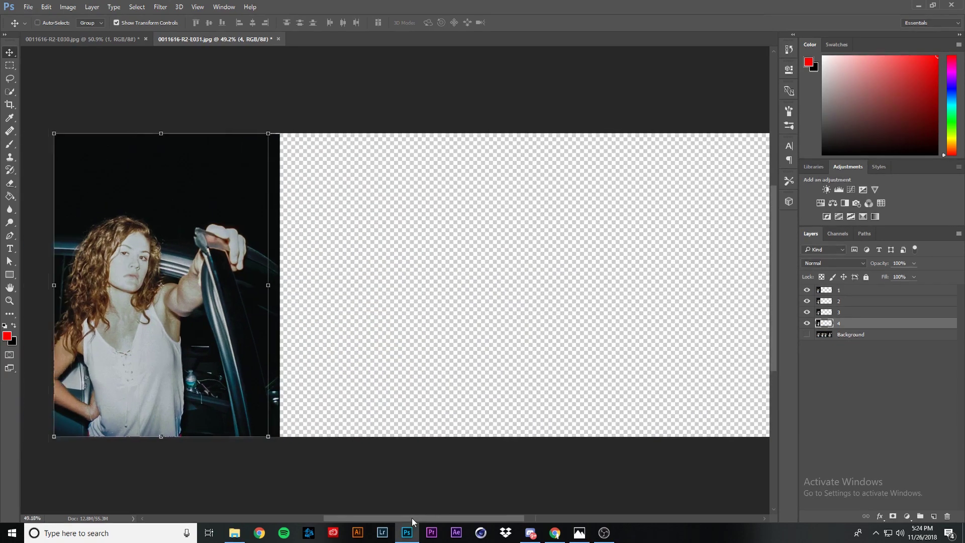
{"action": "left_click_drag", "start_coordinate": [412, 522], "coordinate": [400, 521]}
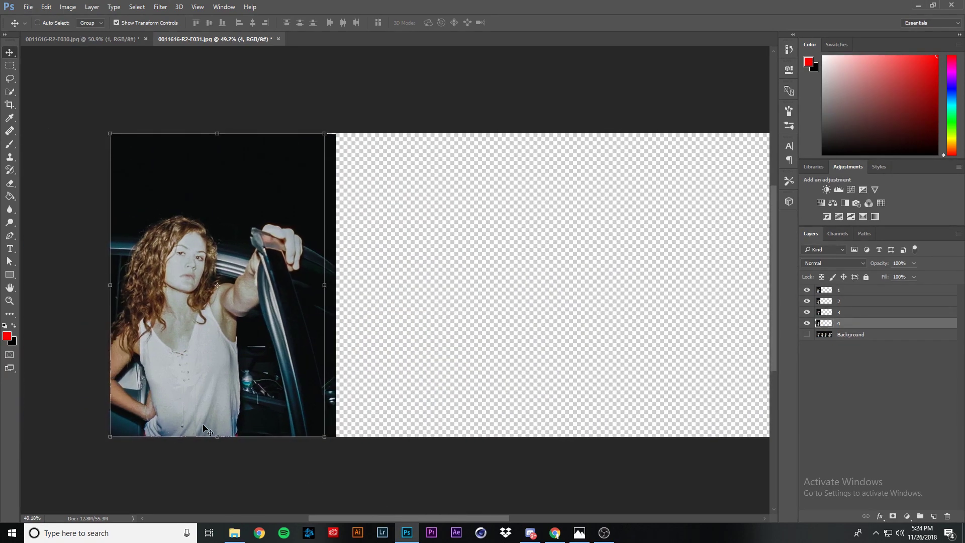
{"action": "left_click", "coordinate": [847, 291]}
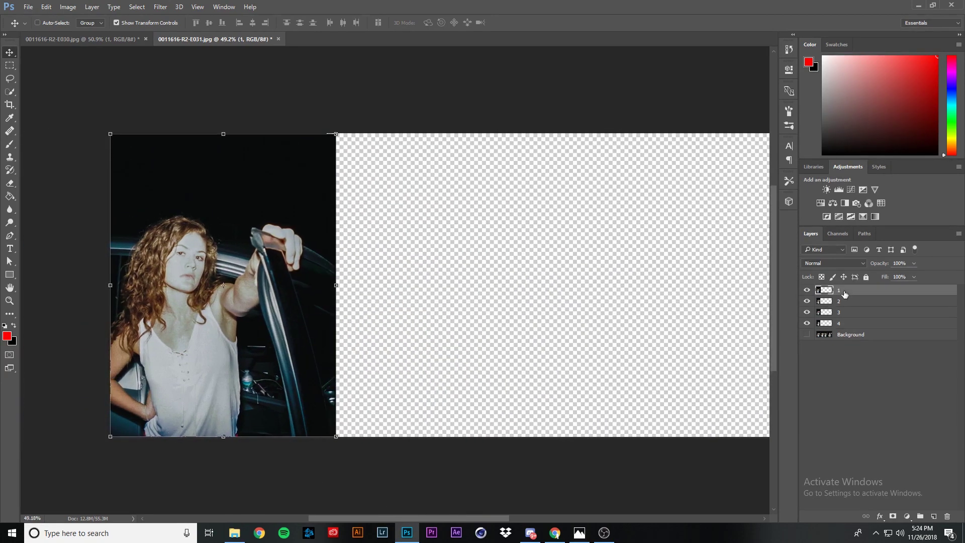
{"action": "scroll", "coordinate": [67, 279], "scroll_direction": "up", "scroll_amount": 2}
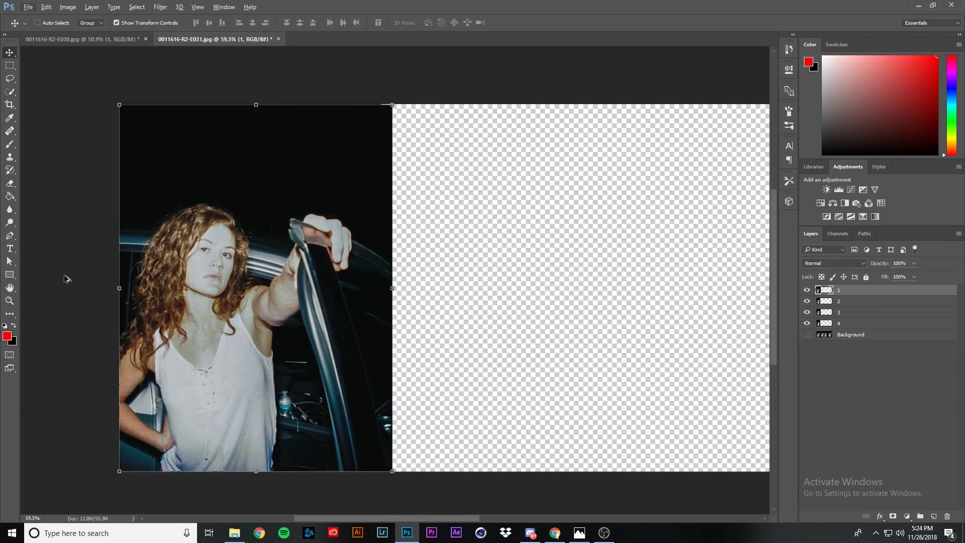
{"action": "left_click", "coordinate": [913, 263]}
{"action": "left_click_drag", "start_coordinate": [890, 273], "coordinate": [890, 273]}
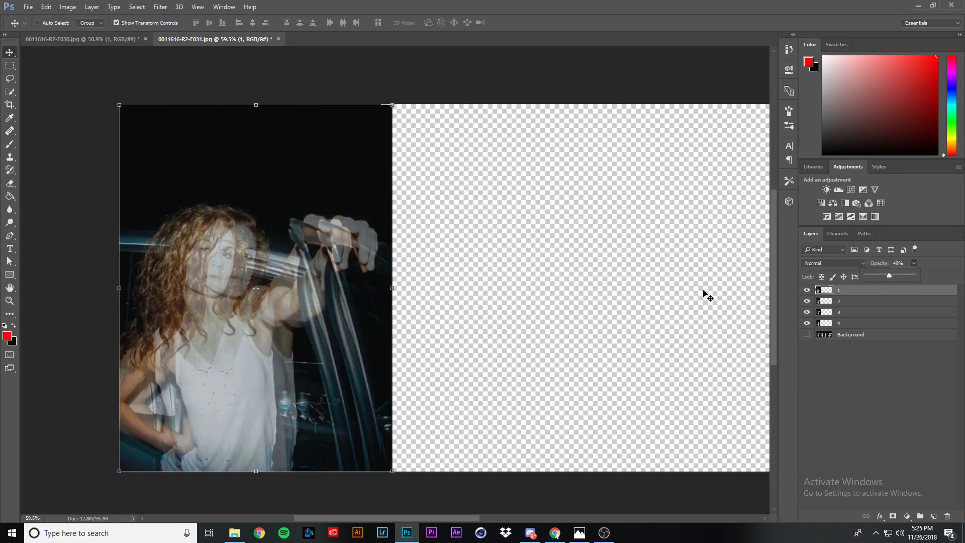
{"action": "scroll", "coordinate": [66, 297], "scroll_direction": "up", "scroll_amount": 2}
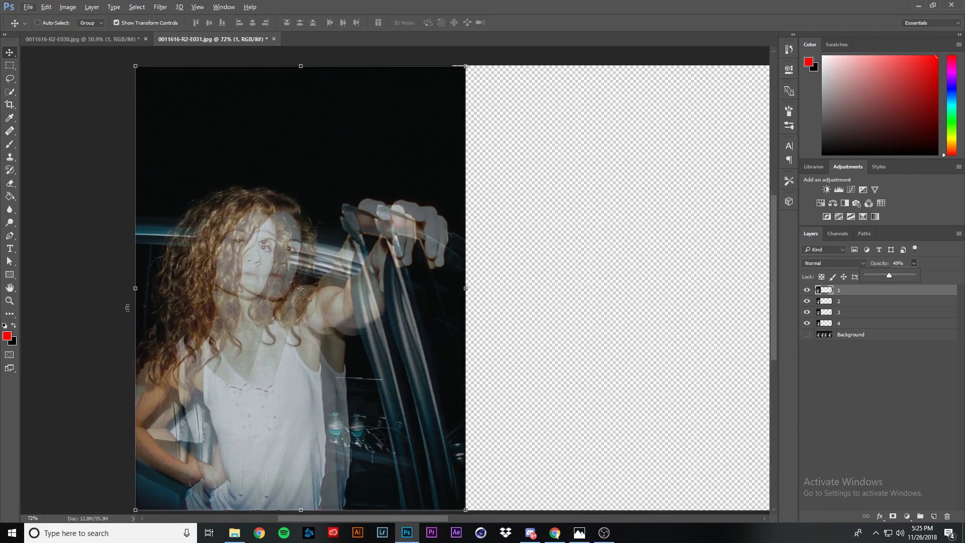
Move layer 2 until its face lines up with the face on semi-transparent layer 1, and hide layer 2
{"action": "scroll", "coordinate": [254, 226], "scroll_direction": "up", "scroll_amount": 3}
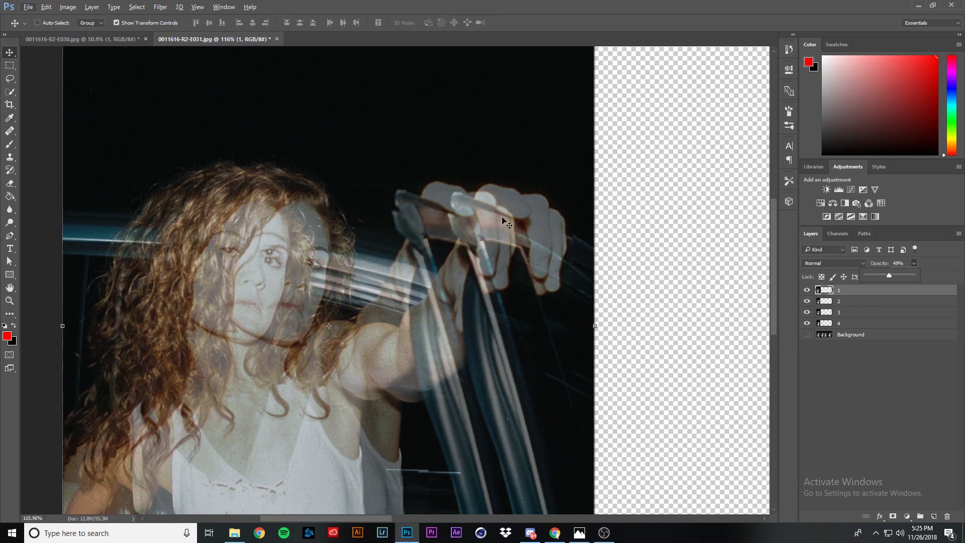
{"action": "left_click", "coordinate": [845, 292]}
{"action": "left_click", "coordinate": [848, 301]}
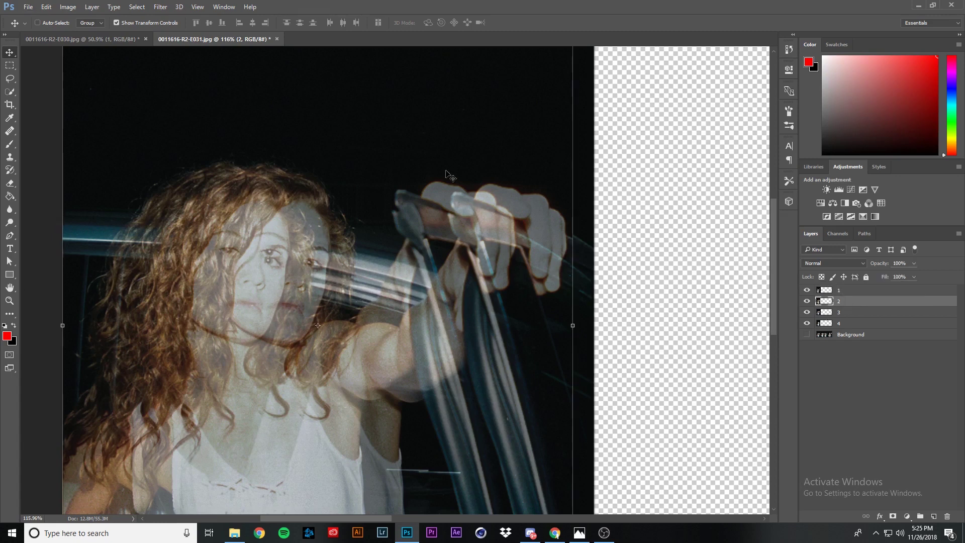
{"action": "left_click_drag", "start_coordinate": [427, 227], "coordinate": [396, 230]}
{"action": "key", "text": "ctrl"}
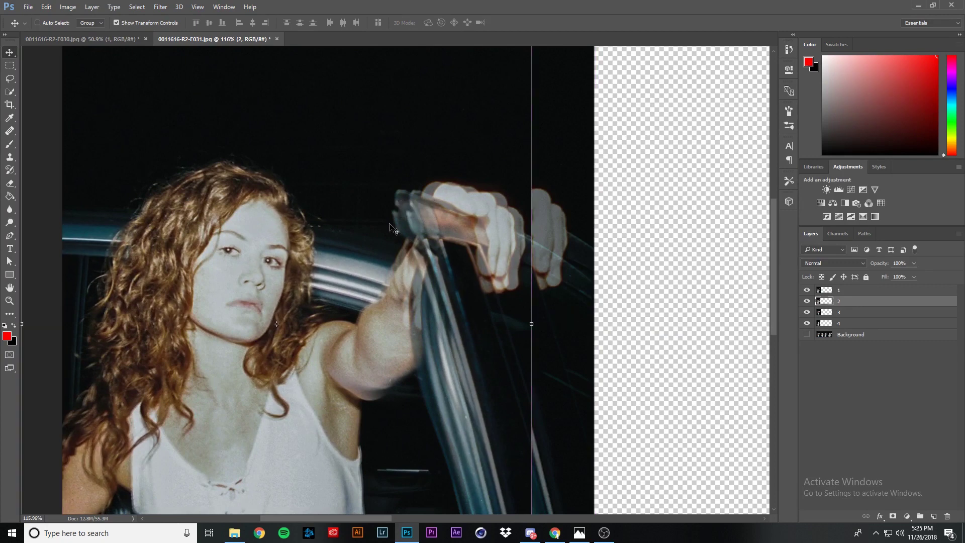
{"action": "left_click", "coordinate": [806, 301]}
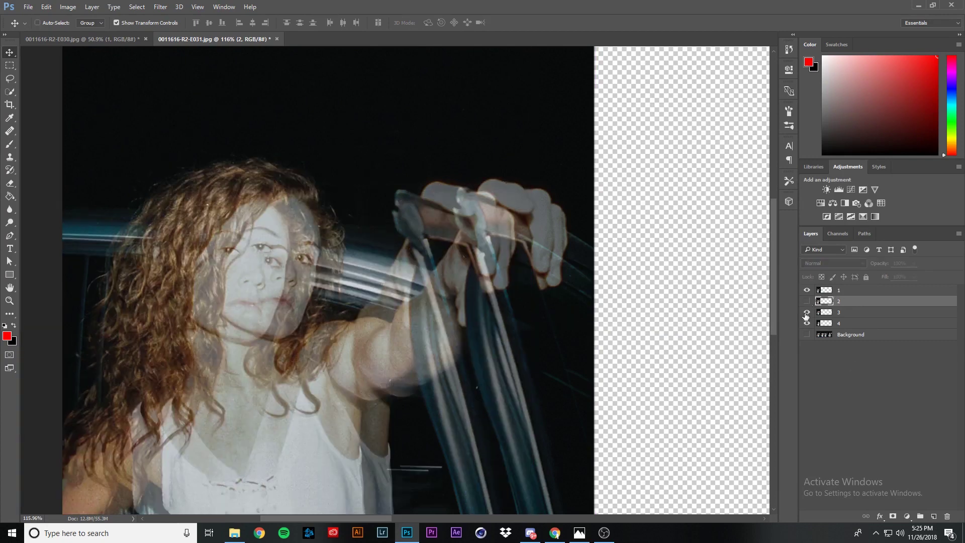
Move layer 3 until its face matches the face on layer 1, and hide layer 3
{"action": "left_click", "coordinate": [846, 314]}
{"action": "scroll", "coordinate": [111, 266], "scroll_direction": "up", "scroll_amount": 1}
{"action": "left_click_drag", "start_coordinate": [421, 251], "coordinate": [380, 253]}
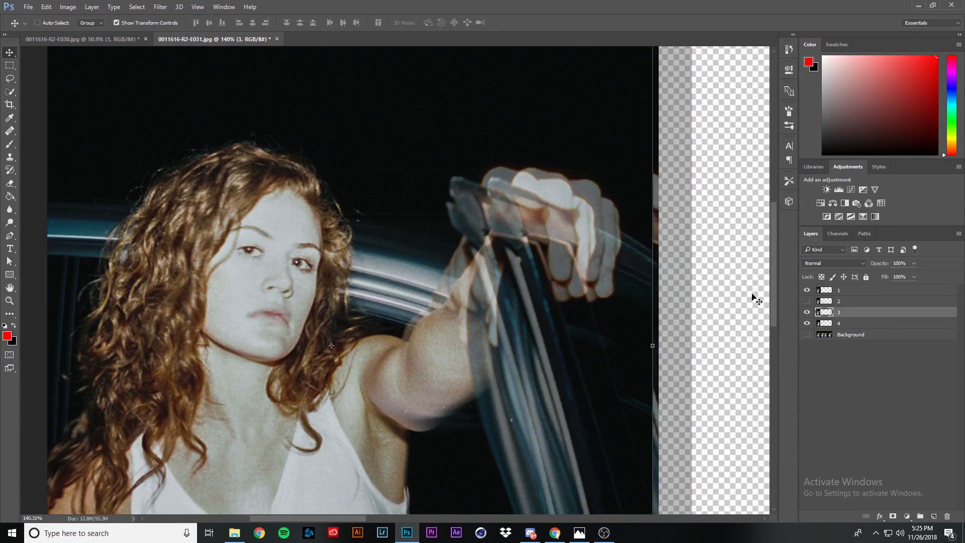
{"action": "left_click", "coordinate": [806, 312]}
{"action": "left_click", "coordinate": [806, 312]}
Move layer 4 until its face coincides with the face on layer 1
{"action": "left_click", "coordinate": [849, 324]}
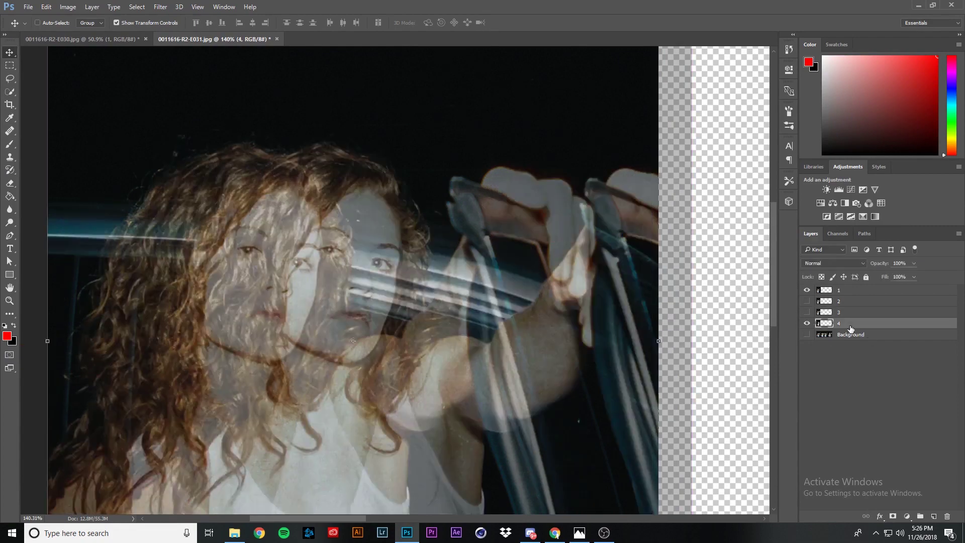
{"action": "left_click_drag", "start_coordinate": [502, 232], "coordinate": [428, 233]}
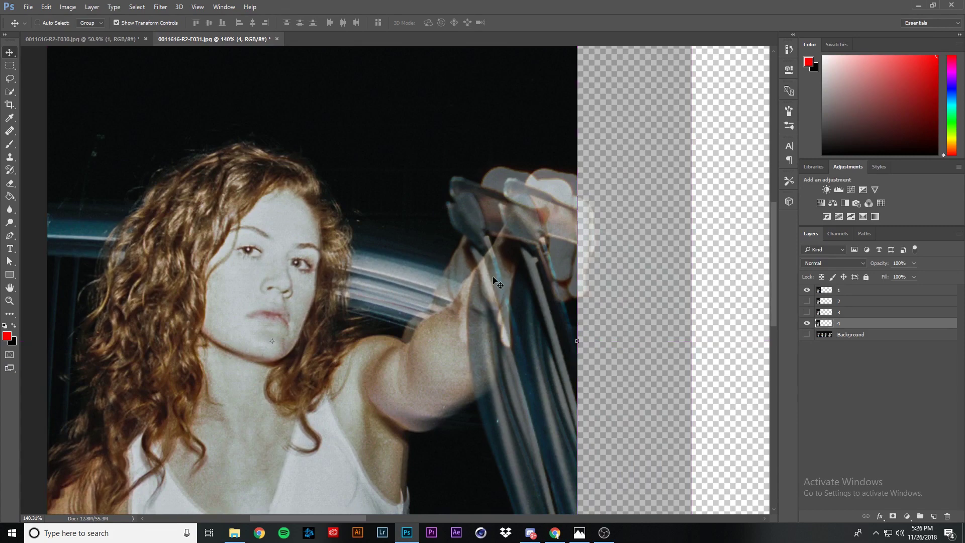
{"action": "scroll", "coordinate": [439, 263], "scroll_direction": "down", "scroll_amount": 2}
Show layers 2 and 3 again and restore layer 1's opacity to 100%
{"action": "left_click_drag", "start_coordinate": [807, 301], "coordinate": [807, 312]}
{"action": "left_click", "coordinate": [844, 293]}
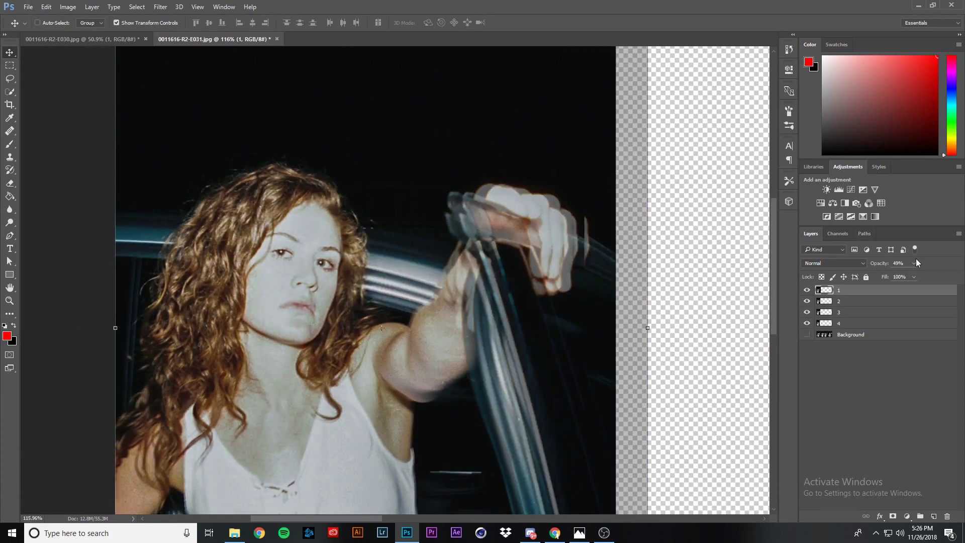
{"action": "left_click_drag", "start_coordinate": [912, 275], "coordinate": [946, 281]}
Check the alignment of the four frames by hiding layers 1, 2 and 3 in turn and showing them again
{"action": "scroll", "coordinate": [80, 254], "scroll_direction": "down", "scroll_amount": 8}
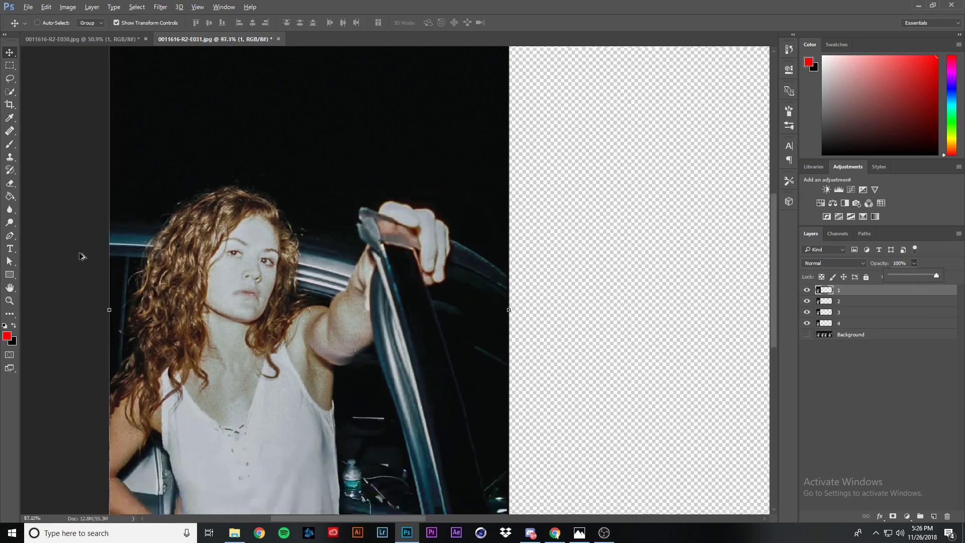
{"action": "scroll", "coordinate": [35, 303], "scroll_direction": "up", "scroll_amount": 3}
{"action": "scroll", "coordinate": [774, 315], "scroll_direction": "left", "scroll_amount": 2}
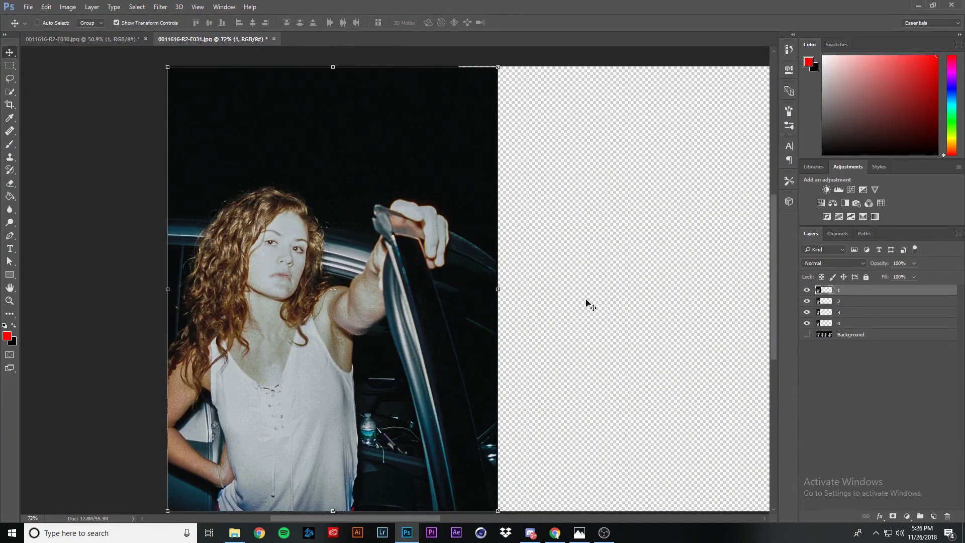
{"action": "left_click", "coordinate": [807, 290]}
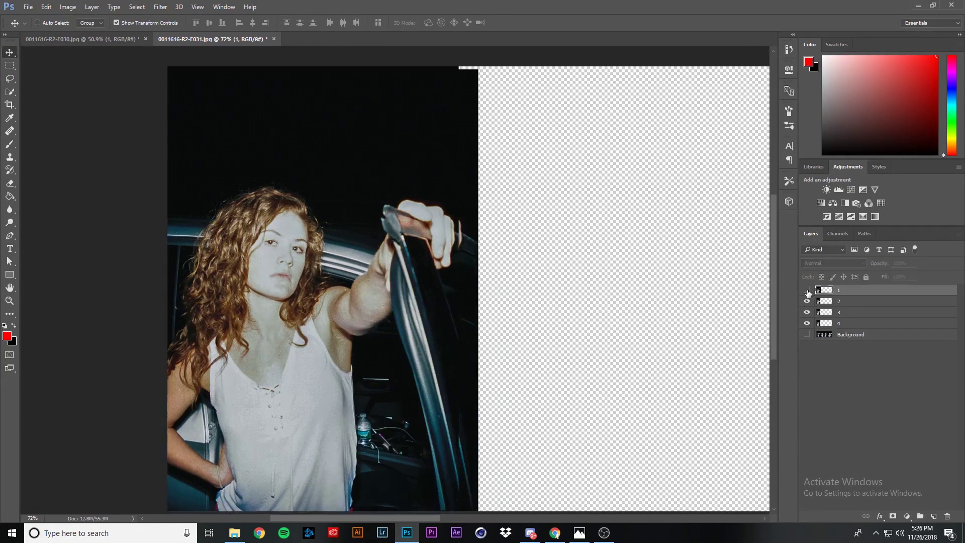
{"action": "left_click", "coordinate": [807, 301]}
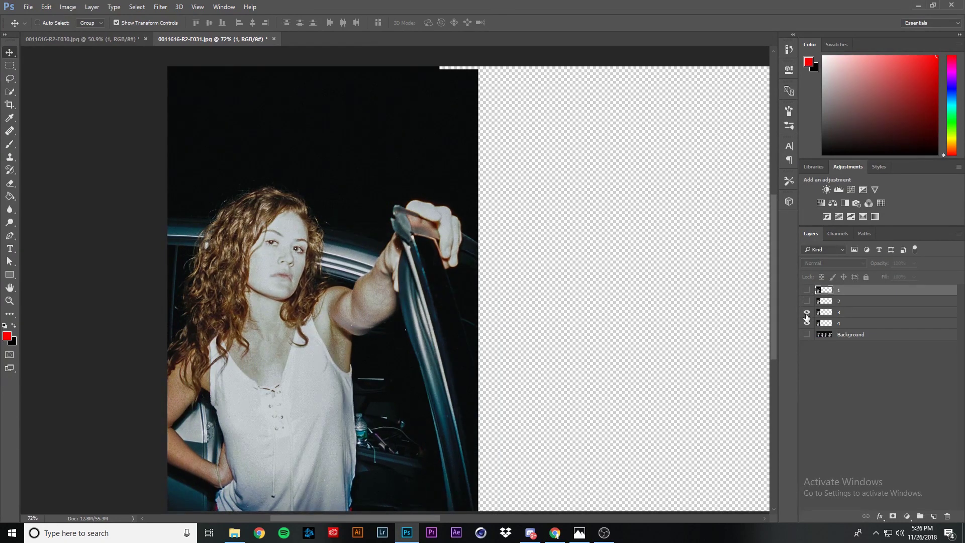
{"action": "left_click", "coordinate": [806, 314]}
{"action": "left_click", "coordinate": [806, 301]}
{"action": "left_click", "coordinate": [806, 290]}
{"action": "scroll", "coordinate": [83, 310], "scroll_direction": "down", "scroll_amount": 1, "text": "alt"}
{"action": "scroll", "coordinate": [90, 342], "scroll_direction": "up", "scroll_amount": 1, "text": "alt"}
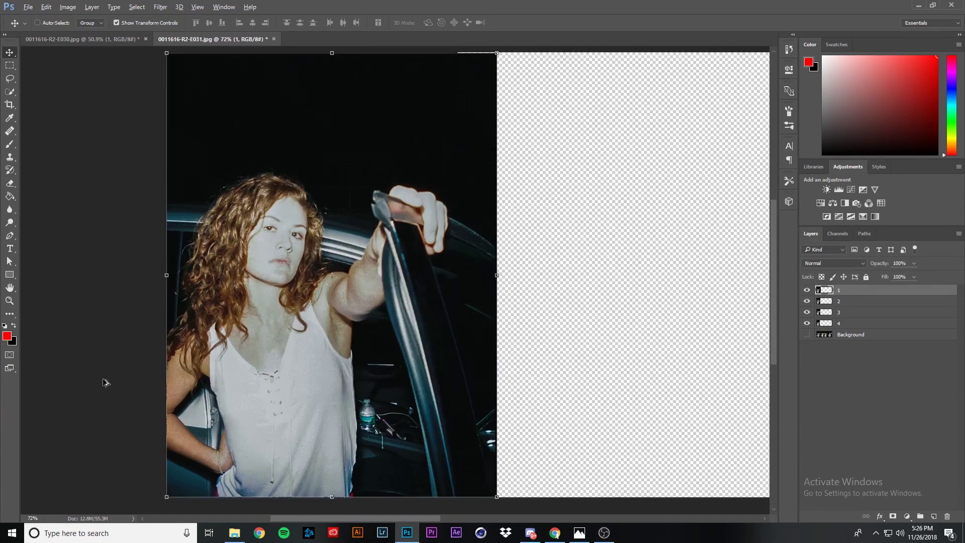
Open the Timeline and create a frame animation from the document
{"action": "scroll", "coordinate": [98, 319], "scroll_direction": "down", "scroll_amount": 1, "text": "alt"}
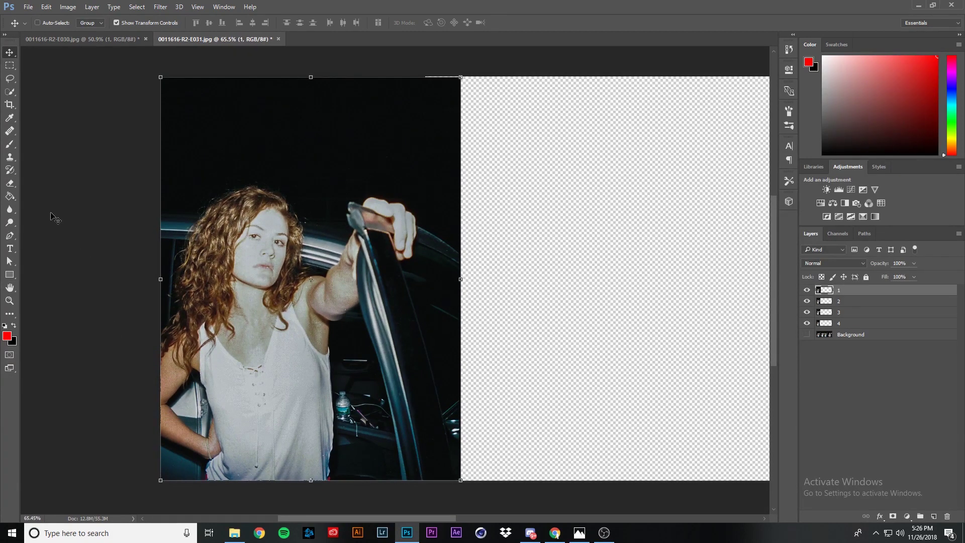
{"action": "scroll", "coordinate": [102, 216], "scroll_direction": "down", "scroll_amount": 4, "text": "alt"}
{"action": "left_click", "coordinate": [224, 6]}
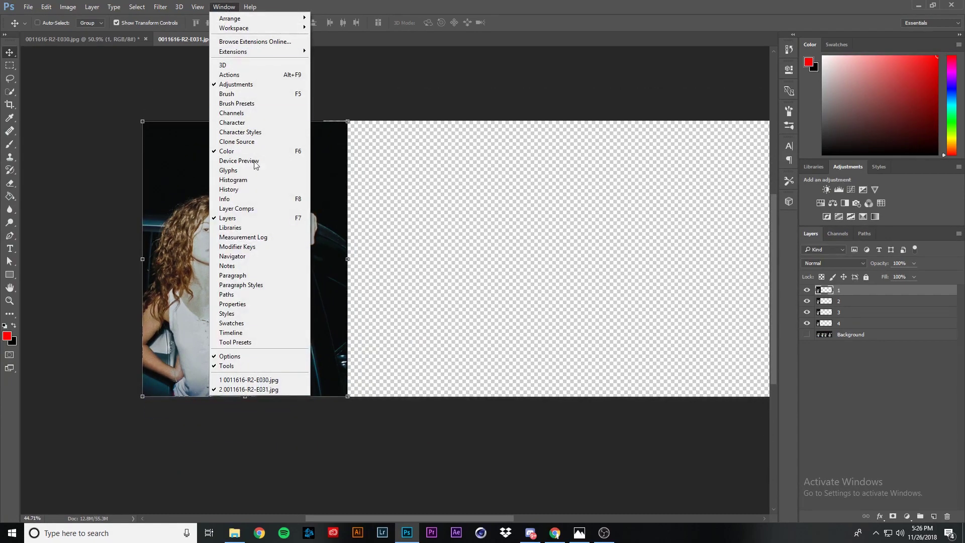
{"action": "left_click", "coordinate": [231, 333]}
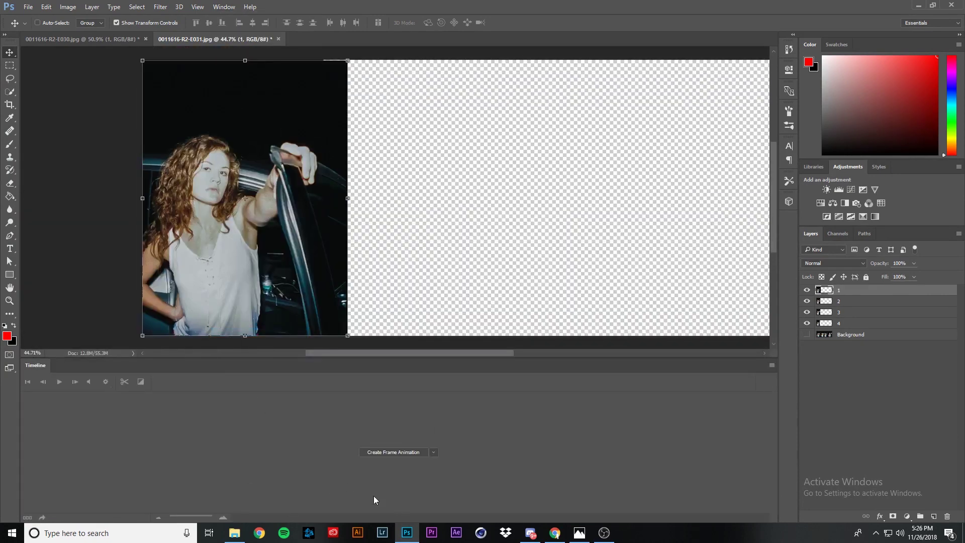
{"action": "left_click", "coordinate": [391, 452]}
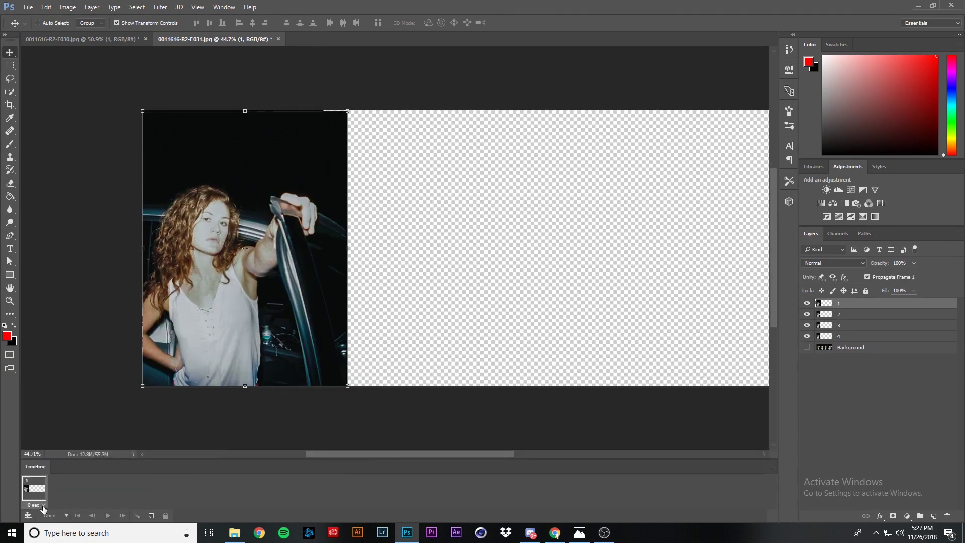
Set the first animation frame's delay to a custom 0.13 seconds
{"action": "left_click", "coordinate": [43, 505]}
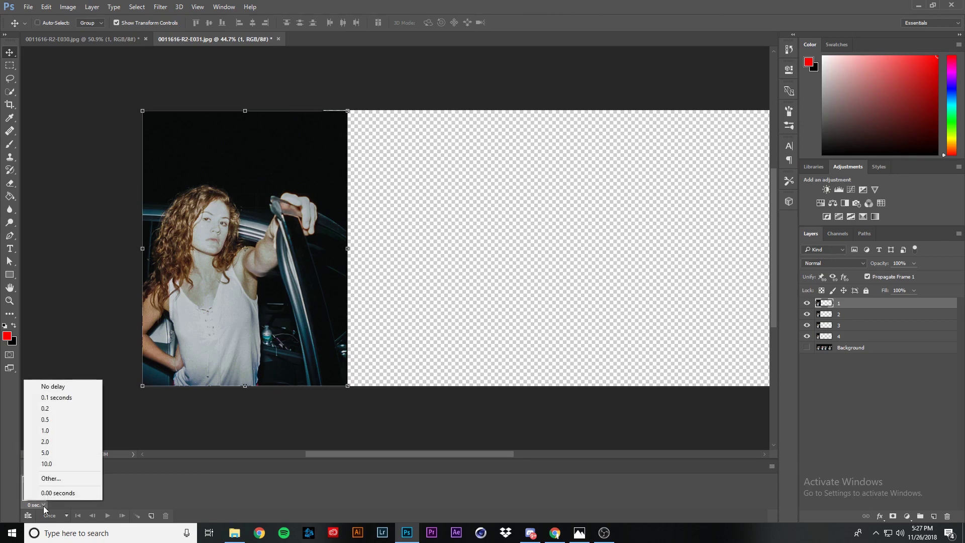
{"action": "left_click", "coordinate": [54, 479]}
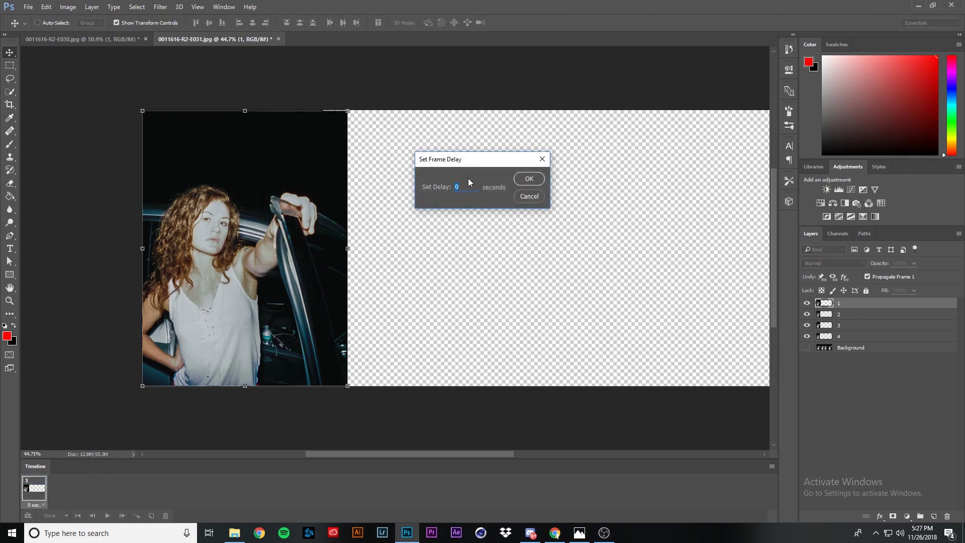
{"action": "type", "text": ".13"}
{"action": "left_click", "coordinate": [529, 182]}
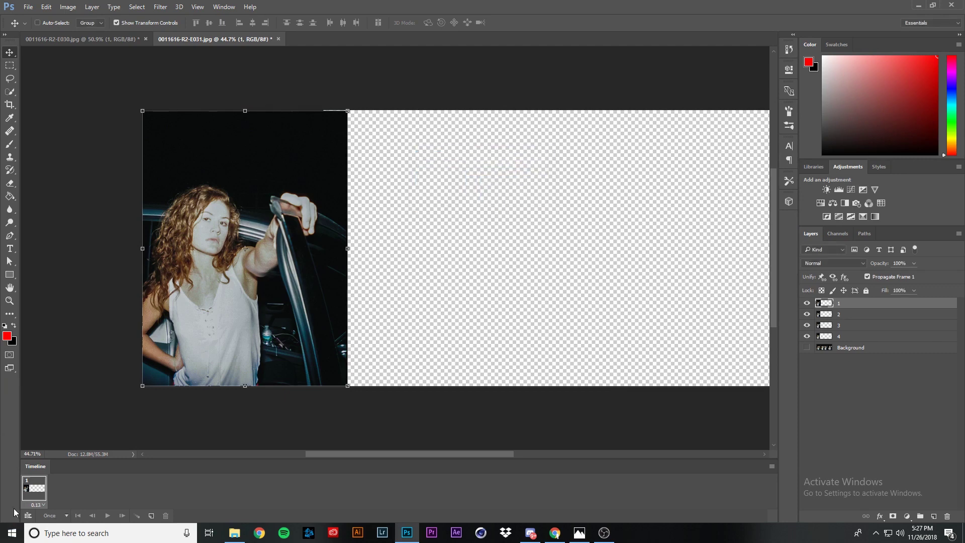
Set the animation's looping option to Forever
{"action": "left_click", "coordinate": [67, 516]}
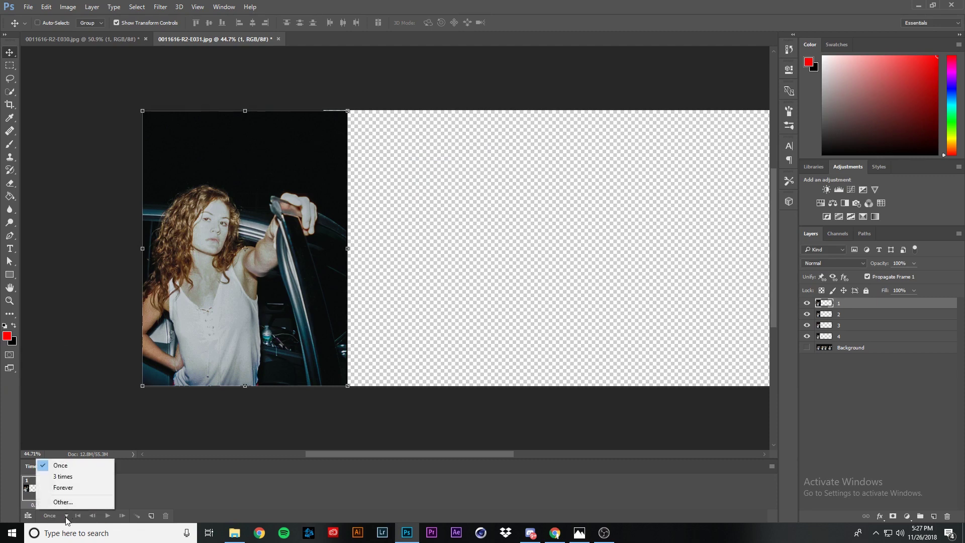
{"action": "left_click", "coordinate": [63, 488]}
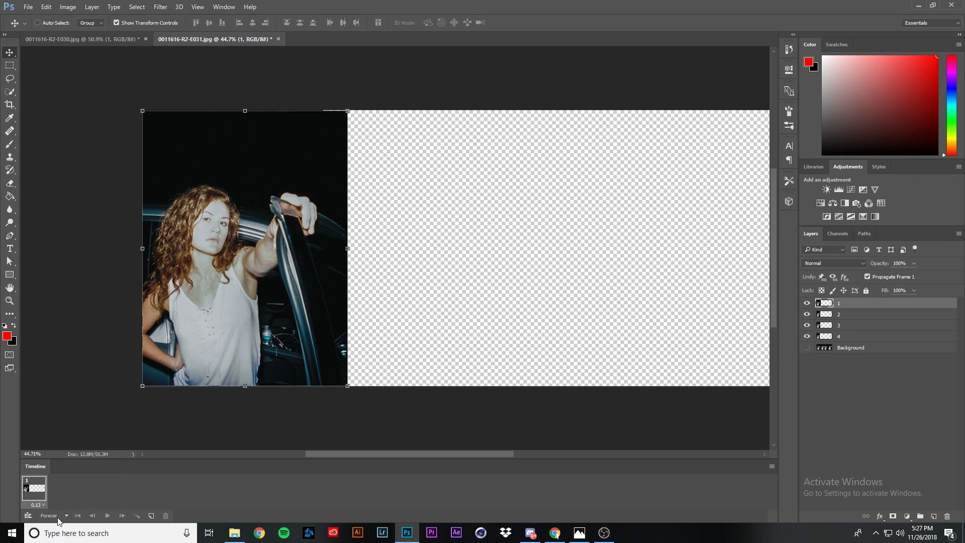
{"action": "left_click", "coordinate": [66, 516]}
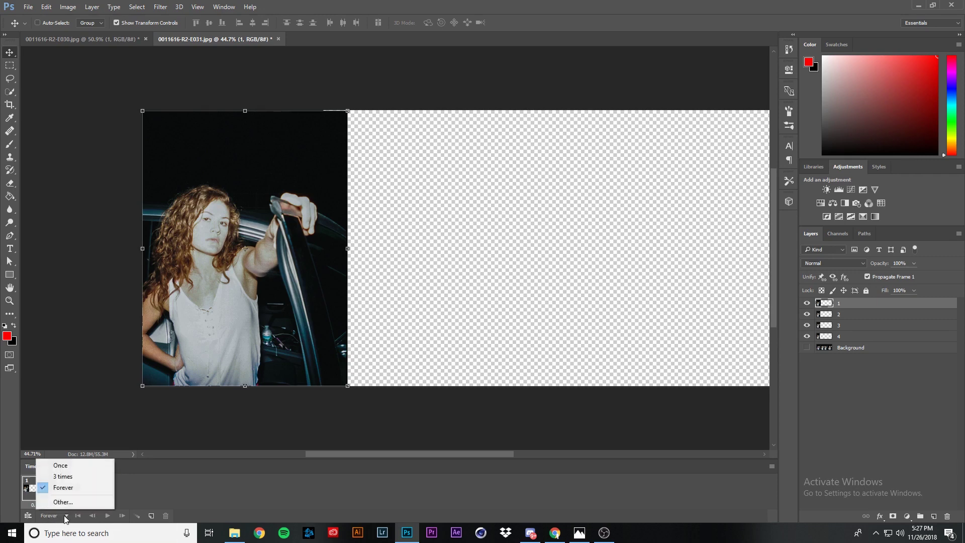
{"action": "left_click", "coordinate": [63, 489]}
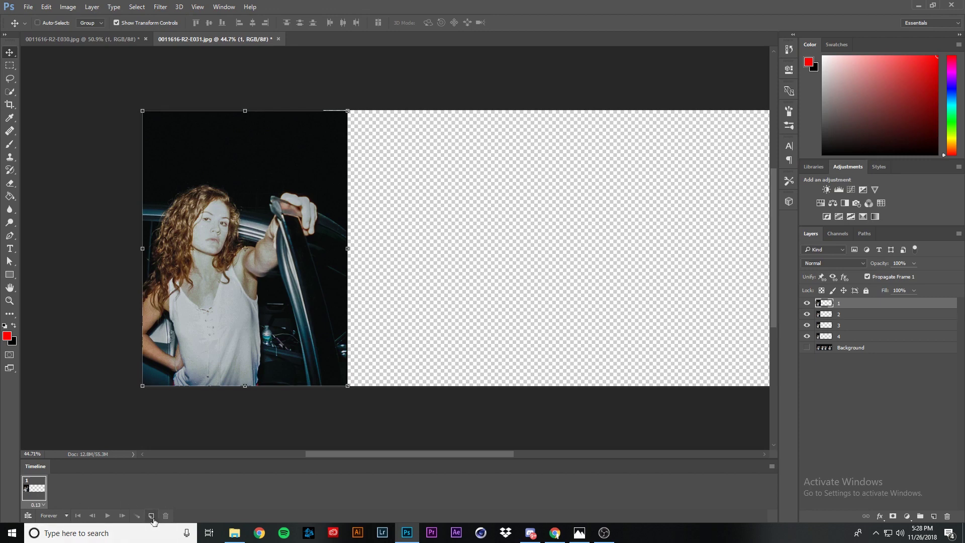
Duplicate the animation frame five times to make six frames
{"action": "left_click", "coordinate": [152, 516]}
{"action": "left_click", "coordinate": [151, 515]}
{"action": "left_click", "coordinate": [151, 515]}
{"action": "left_click", "coordinate": [151, 515]}
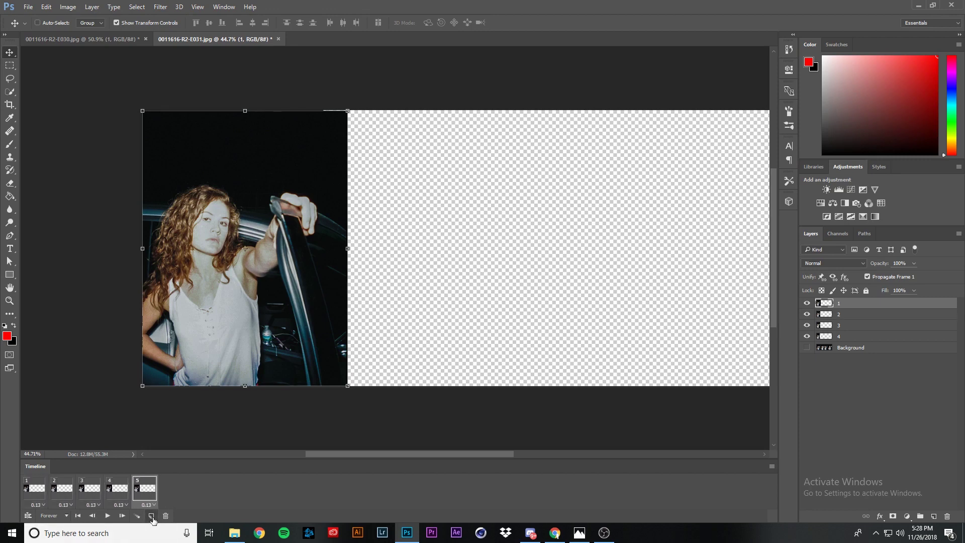
{"action": "left_click", "coordinate": [152, 516]}
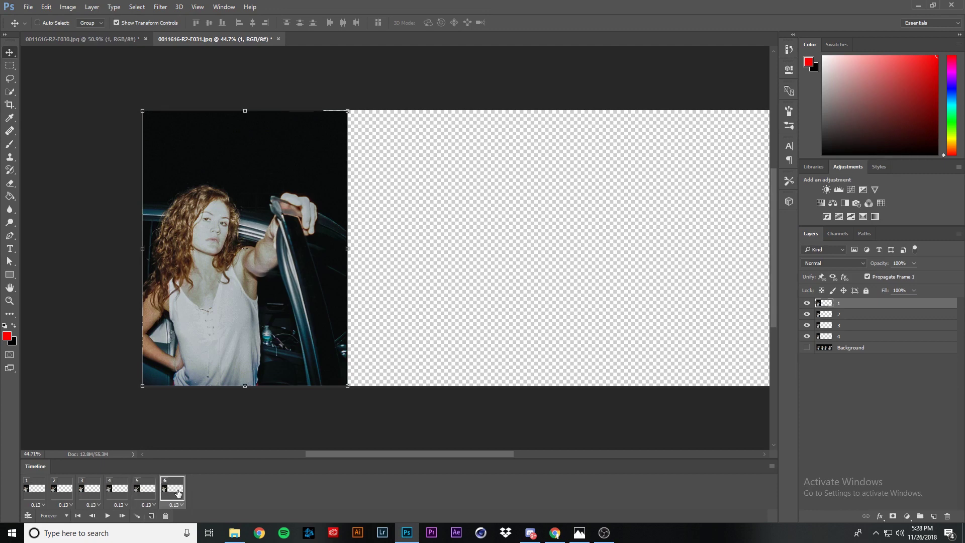
Make only layer 1 visible in animation frame 1 and only layer 2 in frame 2
{"action": "left_click", "coordinate": [30, 492]}
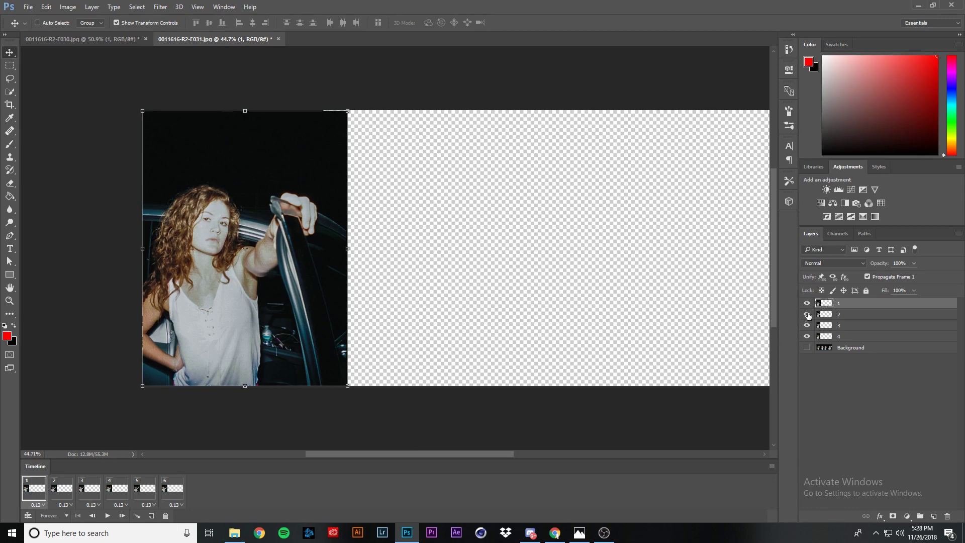
{"action": "left_click_drag", "start_coordinate": [808, 315], "coordinate": [807, 336]}
{"action": "left_click", "coordinate": [61, 496]}
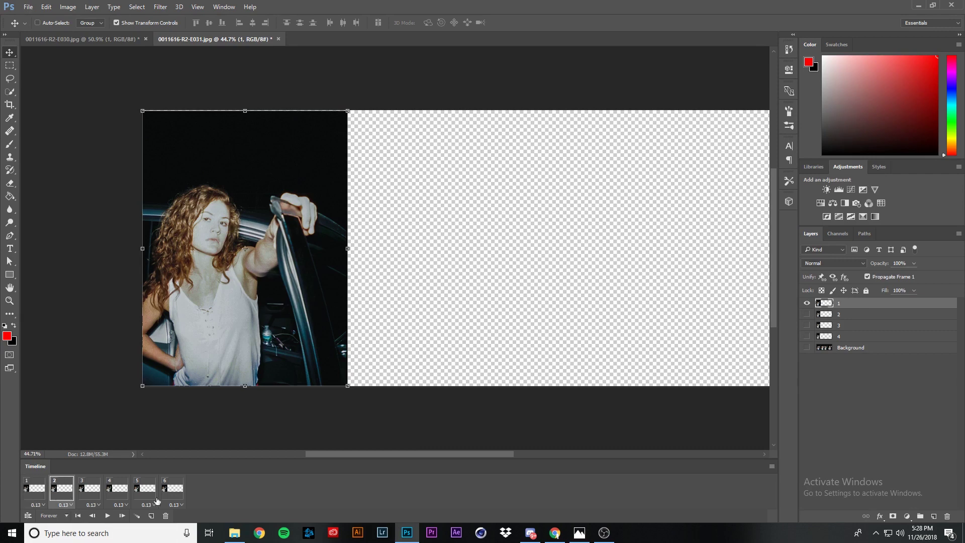
{"action": "left_click", "coordinate": [806, 303]}
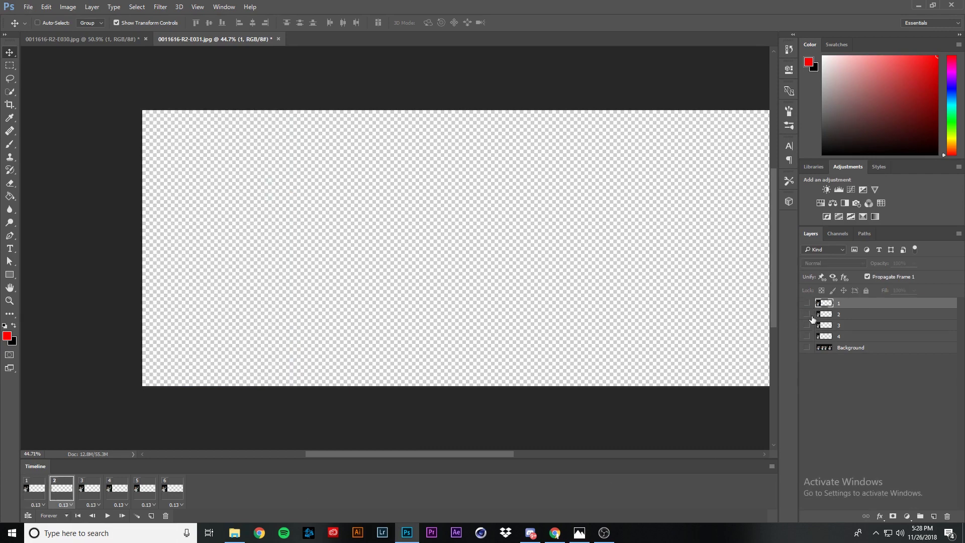
{"action": "left_click", "coordinate": [806, 314]}
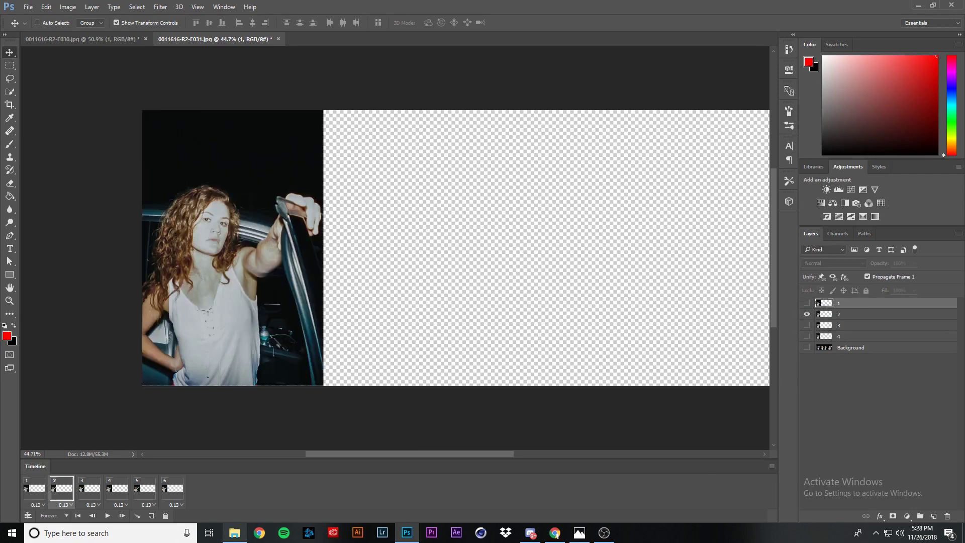
Make only layer 3 visible in animation frame 3 and only layer 4 in frame 4
{"action": "left_click", "coordinate": [91, 490]}
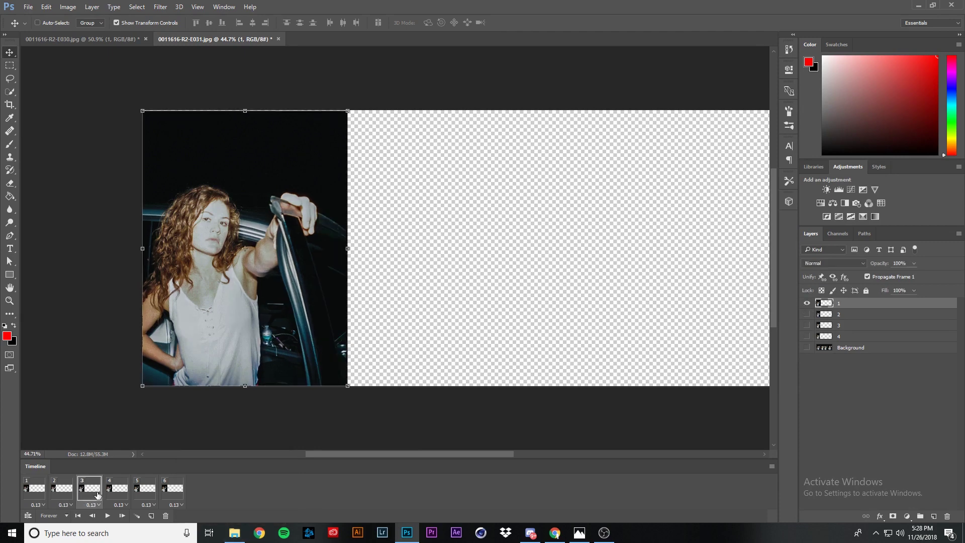
{"action": "left_click", "coordinate": [806, 312]}
{"action": "left_click", "coordinate": [807, 325]}
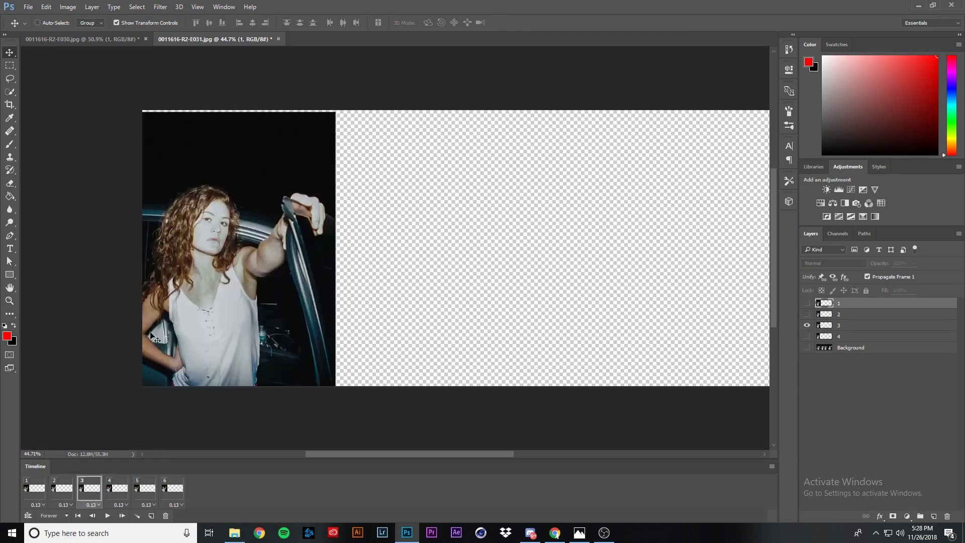
{"action": "left_click", "coordinate": [115, 499]}
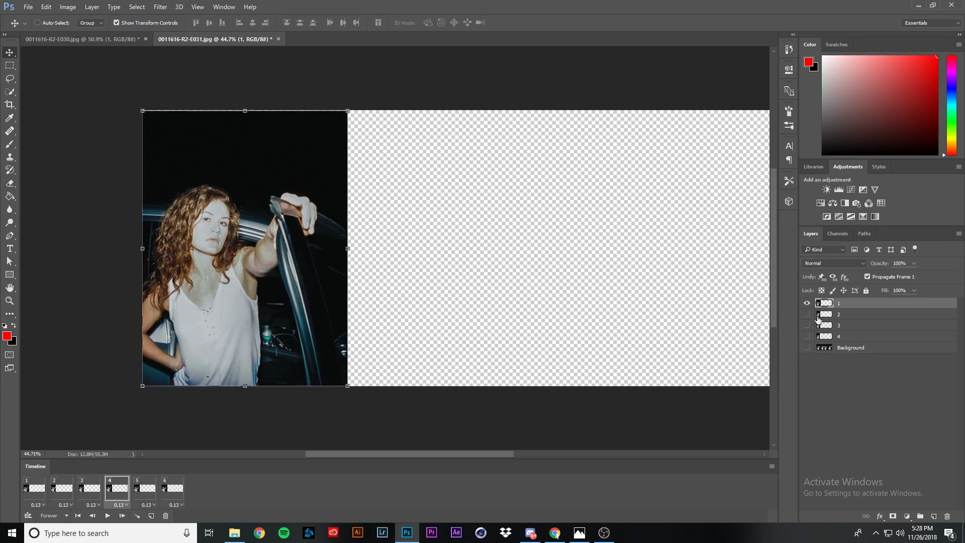
{"action": "left_click", "coordinate": [806, 304]}
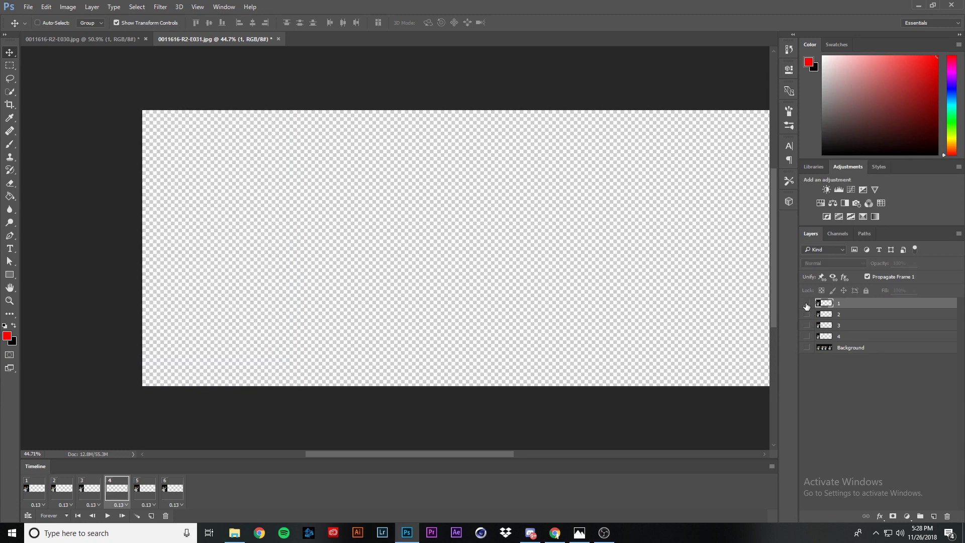
{"action": "left_click", "coordinate": [807, 336]}
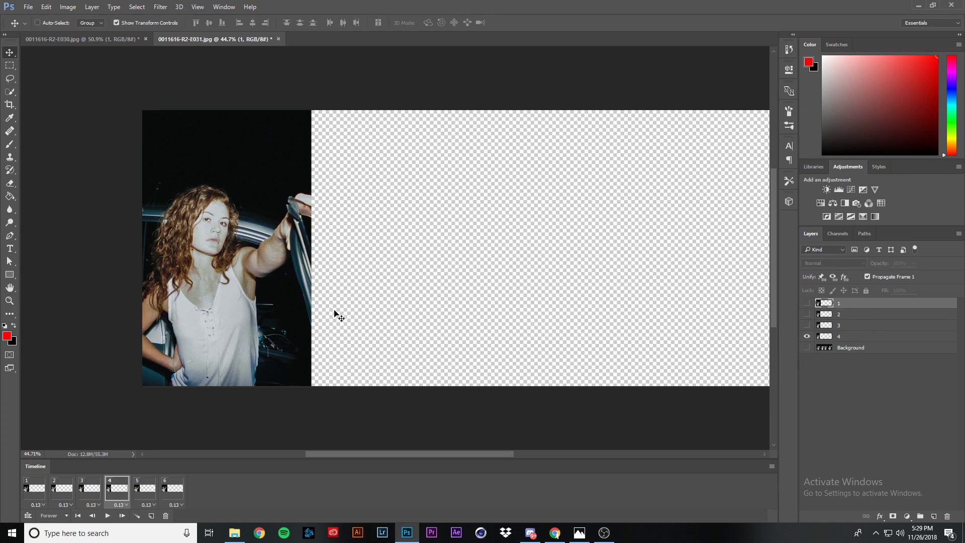
Make only layer 3 visible in animation frame 5 and only layer 2 in frame 6, and preview the animation
{"action": "left_click", "coordinate": [147, 490]}
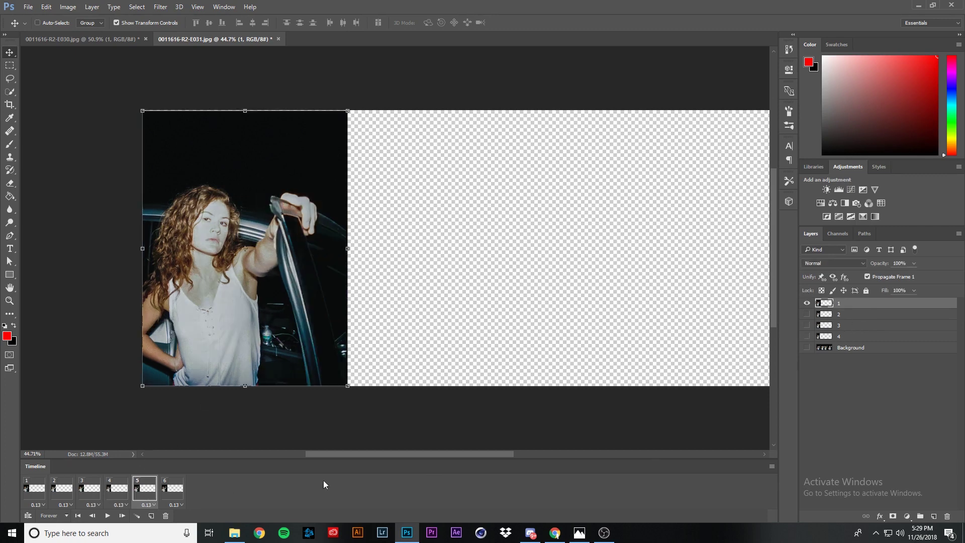
{"action": "left_click", "coordinate": [807, 306]}
{"action": "left_click", "coordinate": [807, 327]}
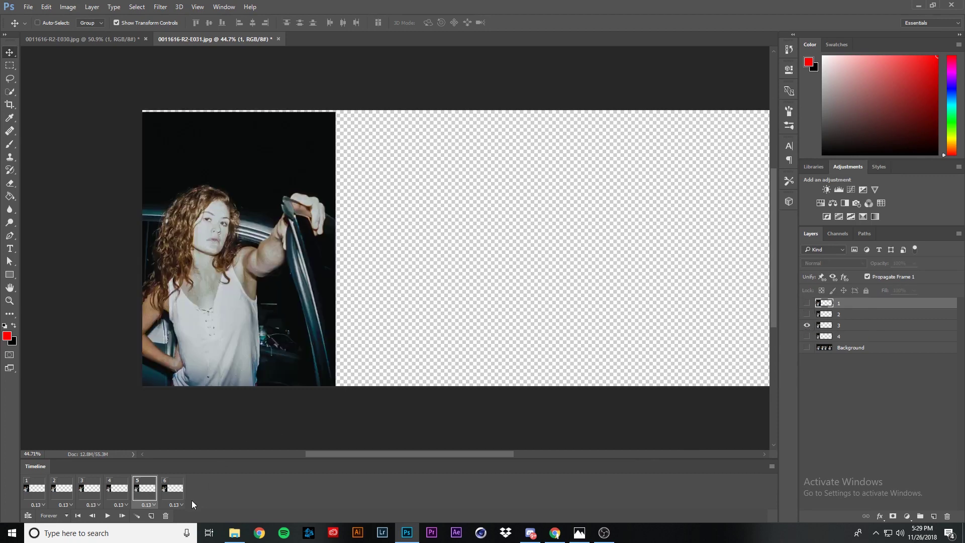
{"action": "left_click", "coordinate": [167, 497]}
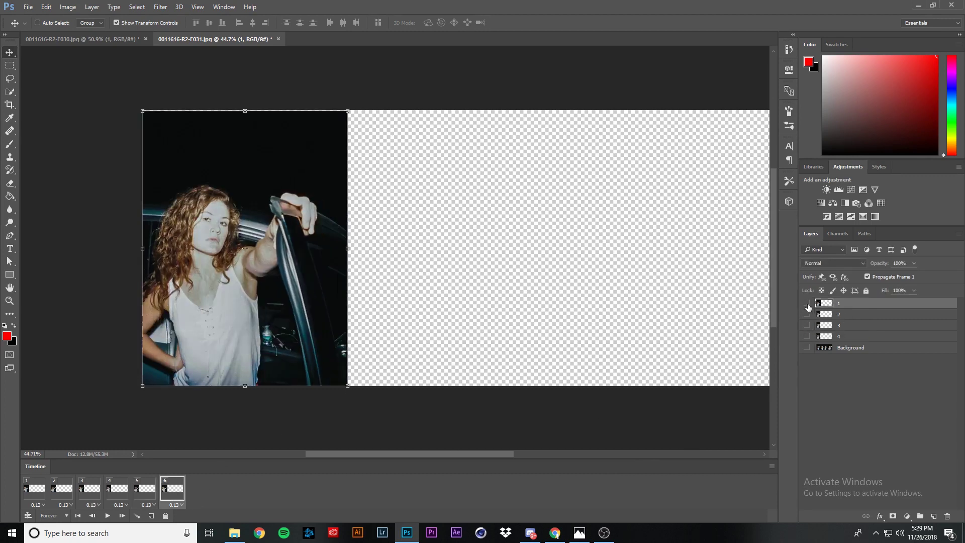
{"action": "left_click", "coordinate": [807, 304]}
{"action": "left_click", "coordinate": [807, 314]}
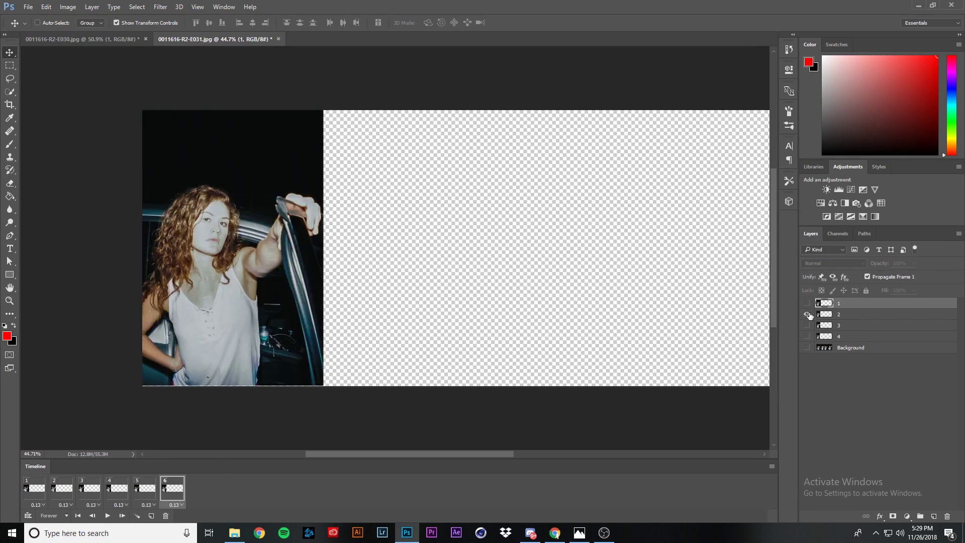
{"action": "left_click", "coordinate": [106, 516]}
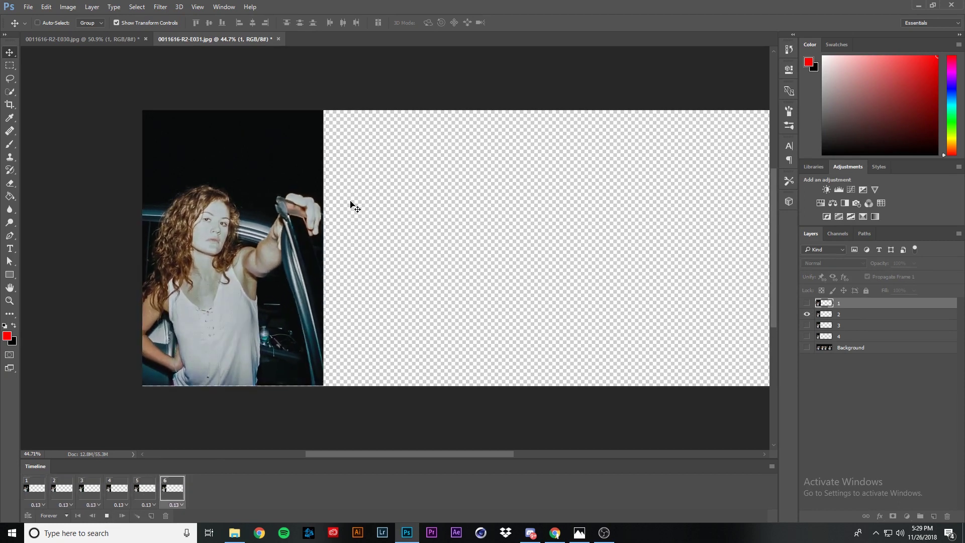
{"action": "key", "text": "space"}
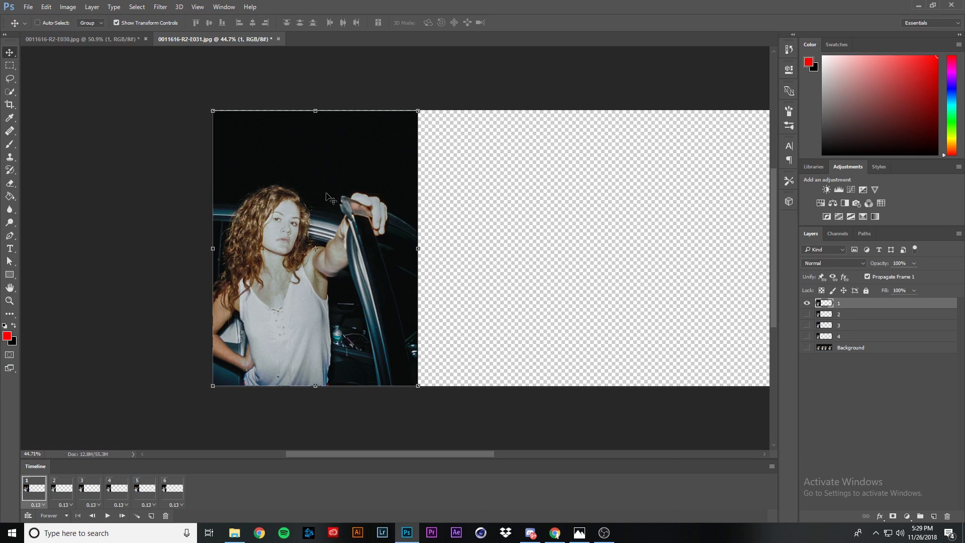
Crop the canvas horizontally to layer 1's photo, removing the wide transparent area to its right
{"action": "key", "text": "c"}
{"action": "left_click", "coordinate": [233, 141]}
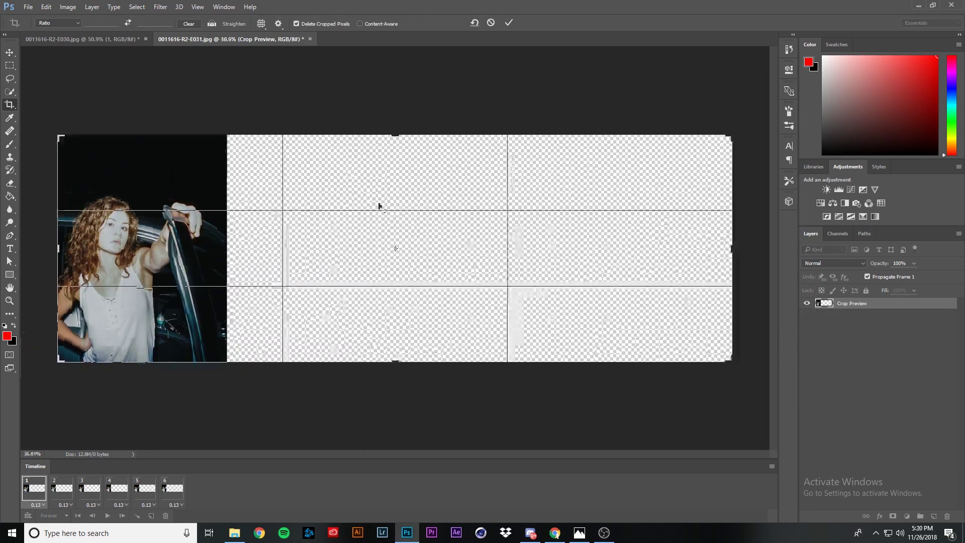
{"action": "scroll", "coordinate": [379, 207], "scroll_direction": "down", "scroll_amount": 1}
{"action": "left_click_drag", "start_coordinate": [727, 250], "coordinate": [482, 246]}
{"action": "scroll", "coordinate": [380, 274], "scroll_direction": "up", "scroll_amount": 1}
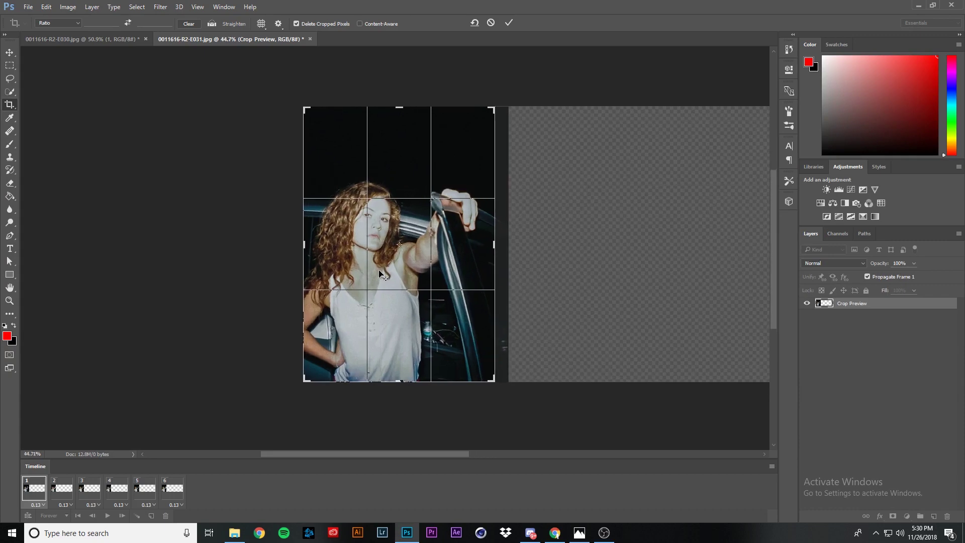
{"action": "scroll", "coordinate": [379, 272], "scroll_direction": "up", "scroll_amount": 1}
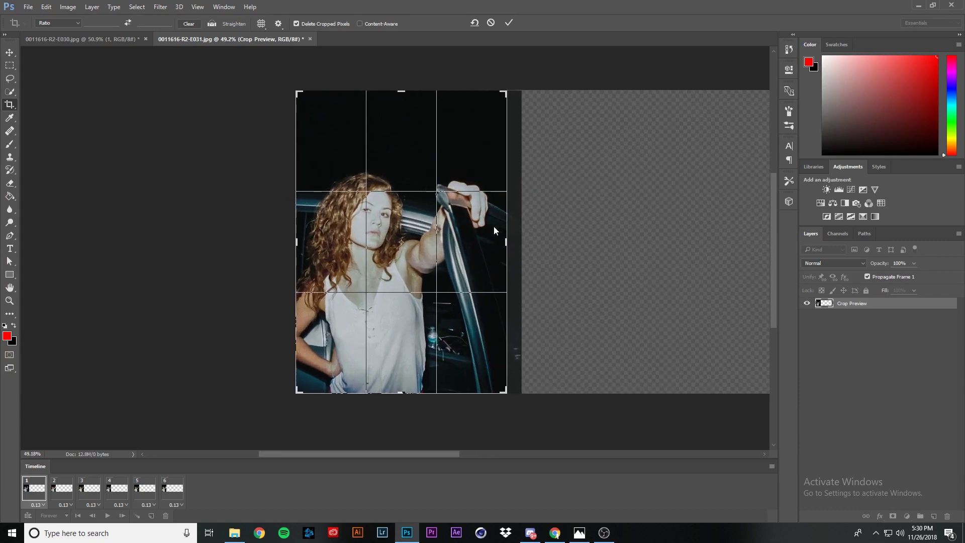
{"action": "mouse_move", "coordinate": [507, 244]}
{"action": "left_mouse_down"}
{"action": "mouse_move", "coordinate": [514, 266]}
{"action": "mouse_move", "coordinate": [511, 252]}
{"action": "left_mouse_up"}
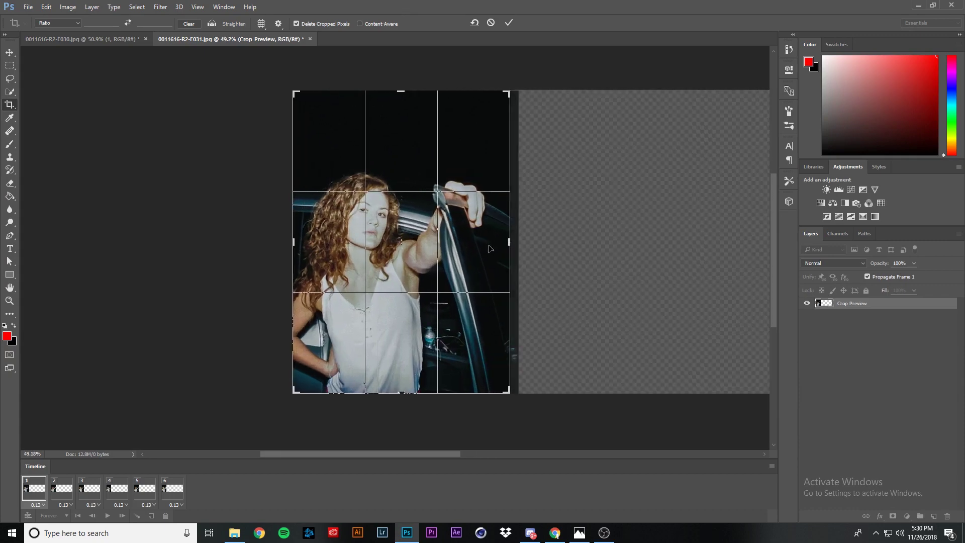
{"action": "left_click", "coordinate": [510, 23]}
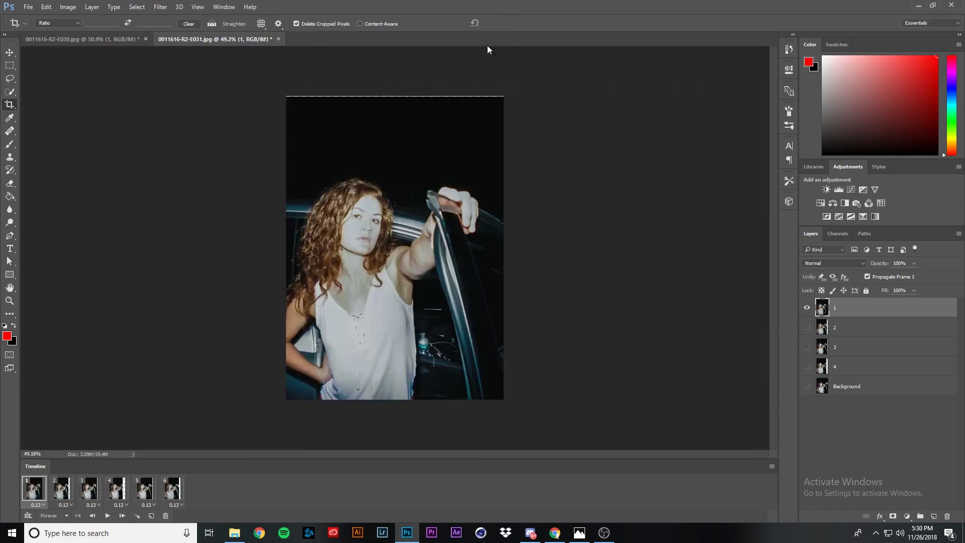
Check the animation frames for transparent edges and crop the canvas to frame 3's upper and right photo edges, about 8.95 in wide
{"action": "left_click", "coordinate": [64, 498]}
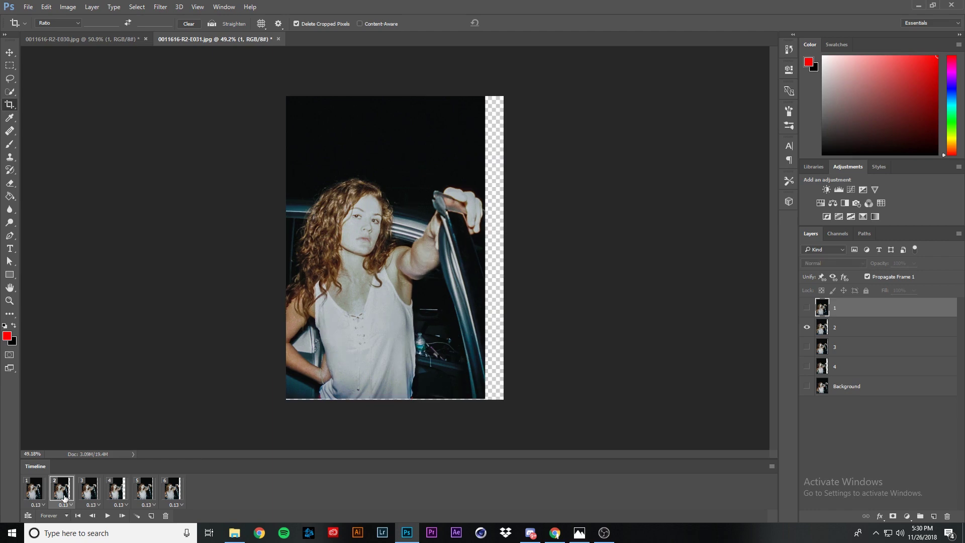
{"action": "left_click", "coordinate": [91, 490]}
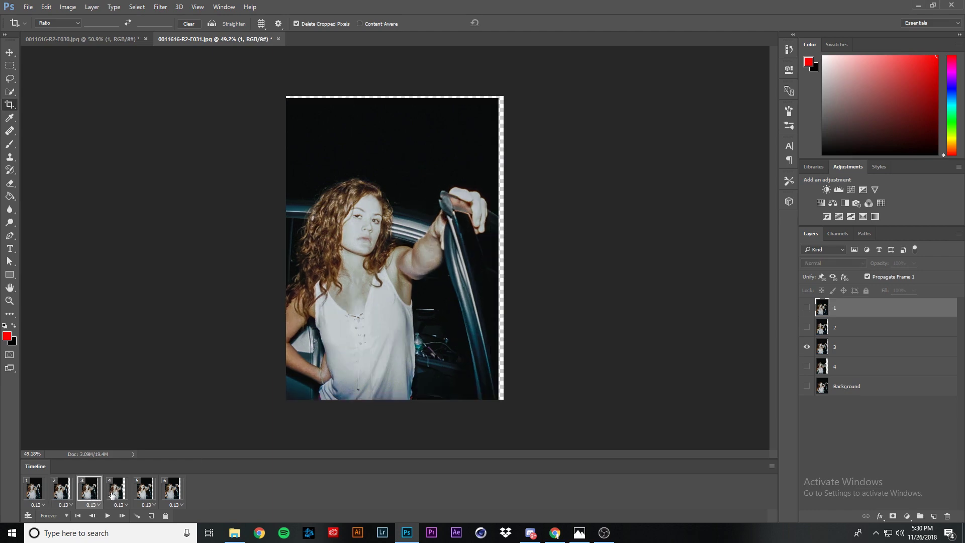
{"action": "left_click", "coordinate": [113, 495]}
{"action": "left_click", "coordinate": [148, 504]}
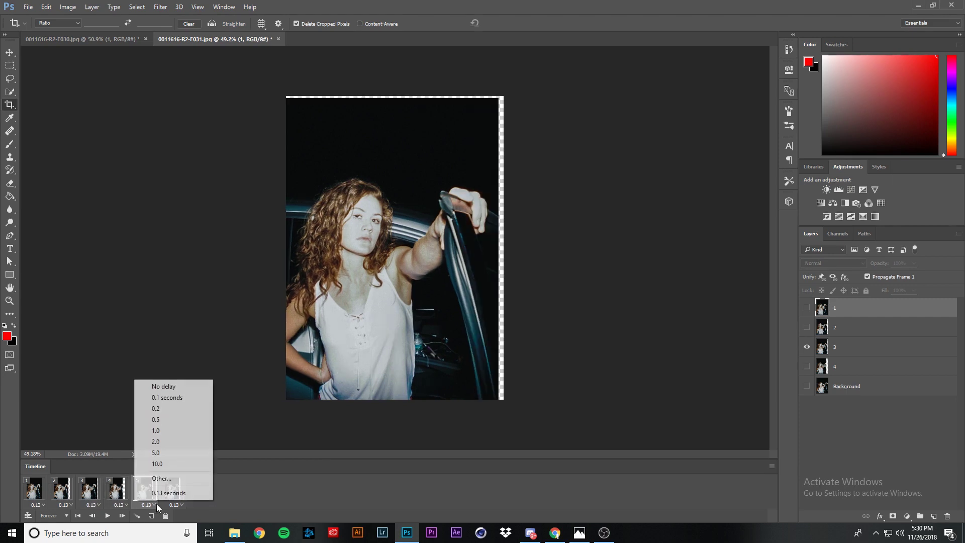
{"action": "left_click", "coordinate": [226, 496]}
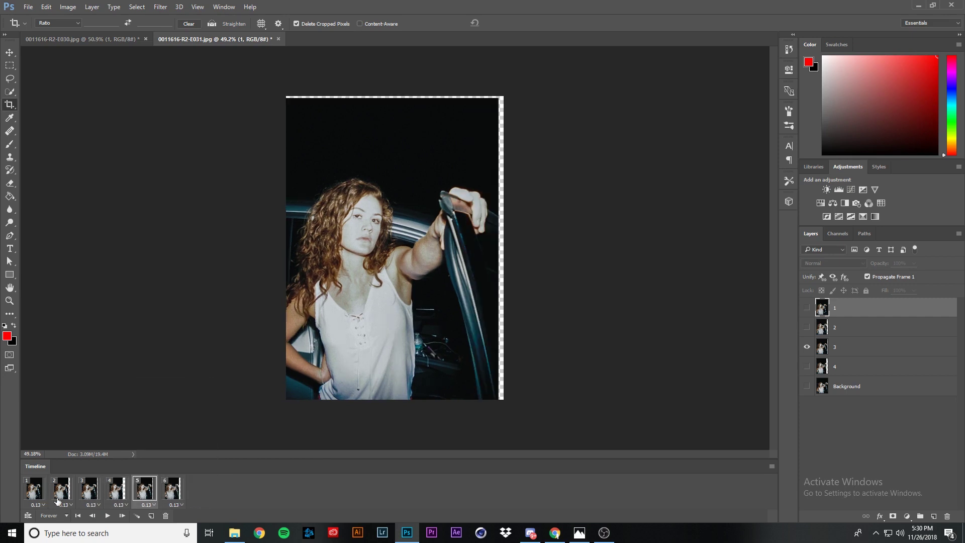
{"action": "left_click", "coordinate": [28, 499]}
{"action": "left_click", "coordinate": [93, 497]}
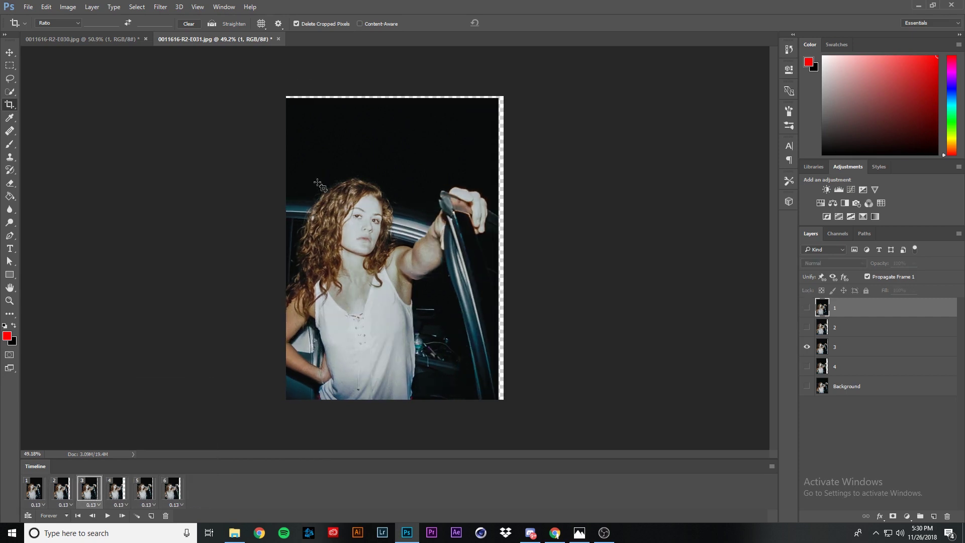
{"action": "left_click", "coordinate": [376, 121]}
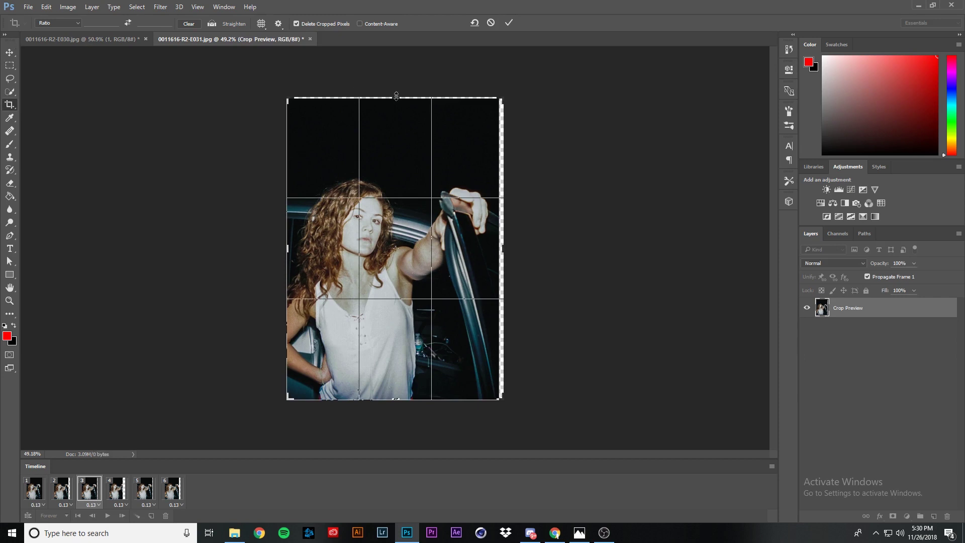
{"action": "left_click_drag", "start_coordinate": [395, 97], "coordinate": [395, 98]}
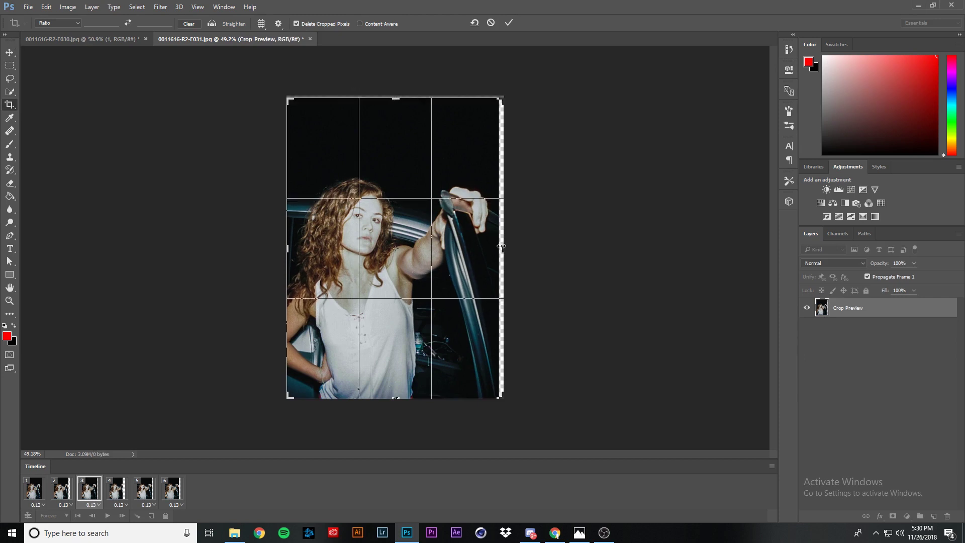
{"action": "left_click_drag", "start_coordinate": [501, 246], "coordinate": [501, 246]}
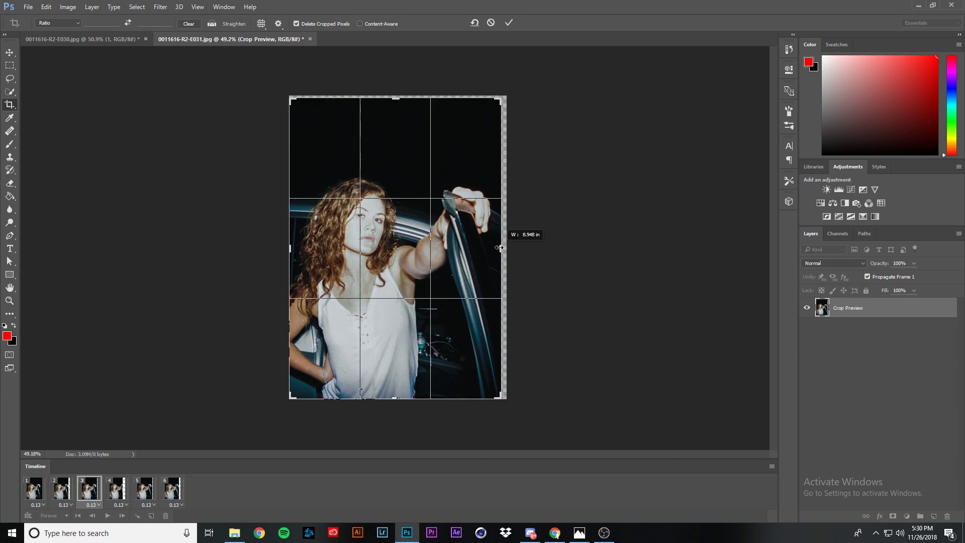
{"action": "key", "text": "Return"}
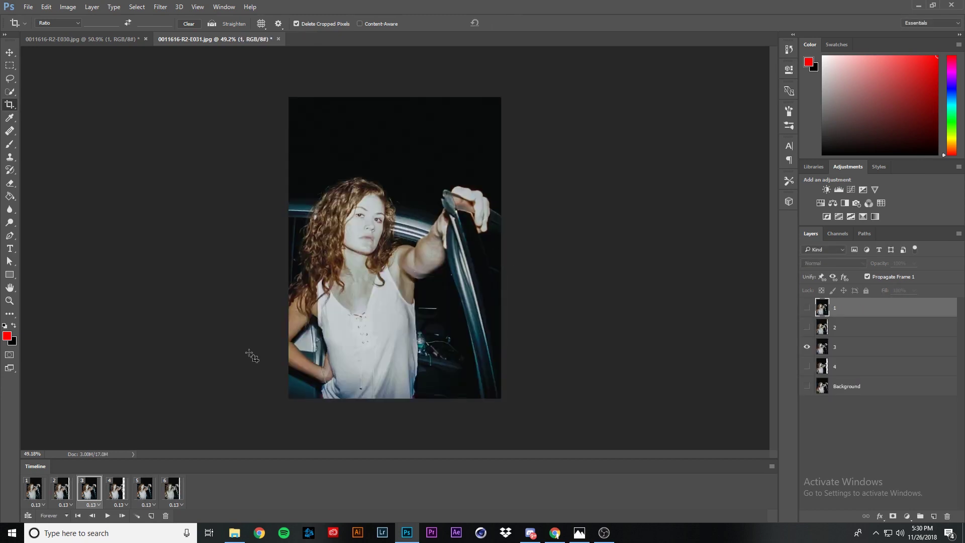
Check the frames again and crop off the thin transparent strip along the lower edge of frame 2's photo
{"action": "left_click", "coordinate": [37, 496]}
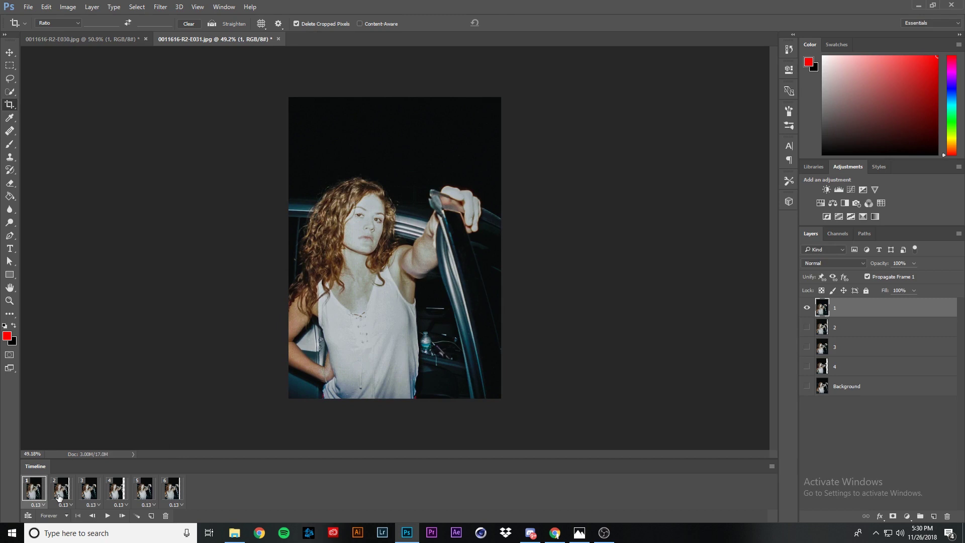
{"action": "left_click", "coordinate": [59, 498]}
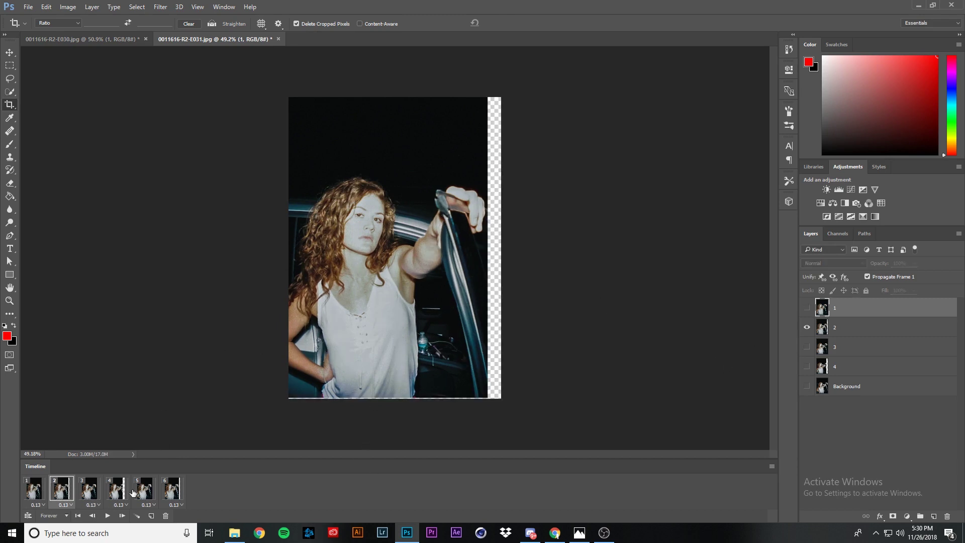
{"action": "left_click", "coordinate": [115, 494]}
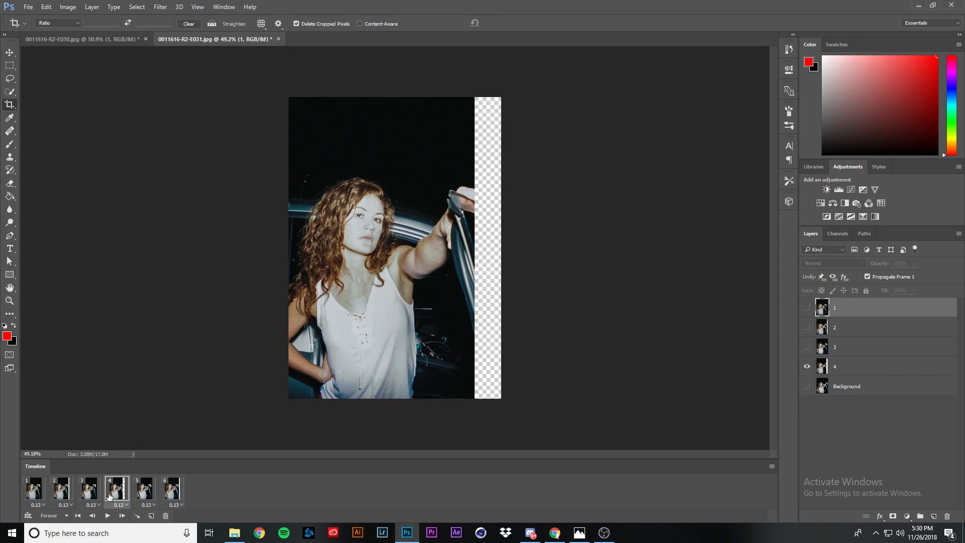
{"action": "left_click", "coordinate": [143, 495]}
{"action": "left_click", "coordinate": [174, 495]}
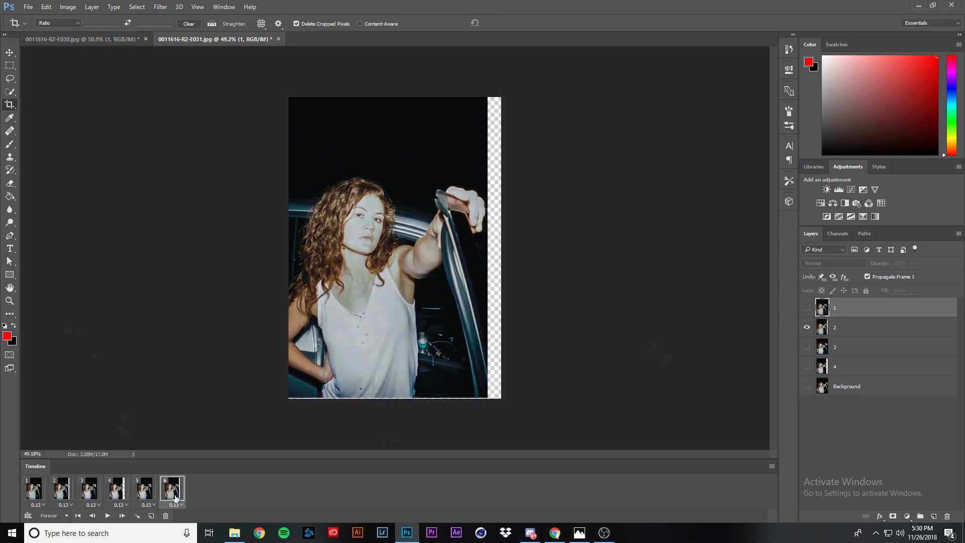
{"action": "left_click", "coordinate": [59, 497]}
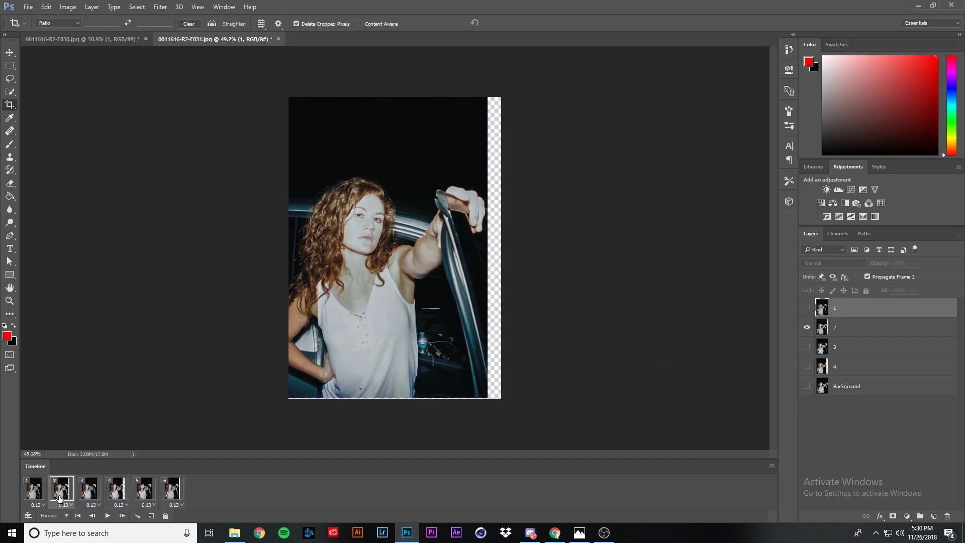
{"action": "left_click", "coordinate": [388, 266]}
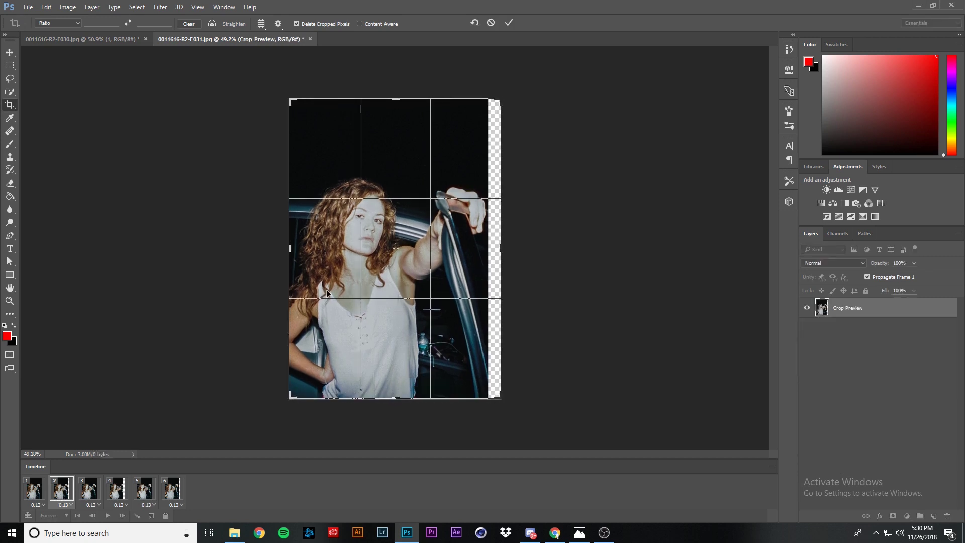
{"action": "key", "text": "Return"}
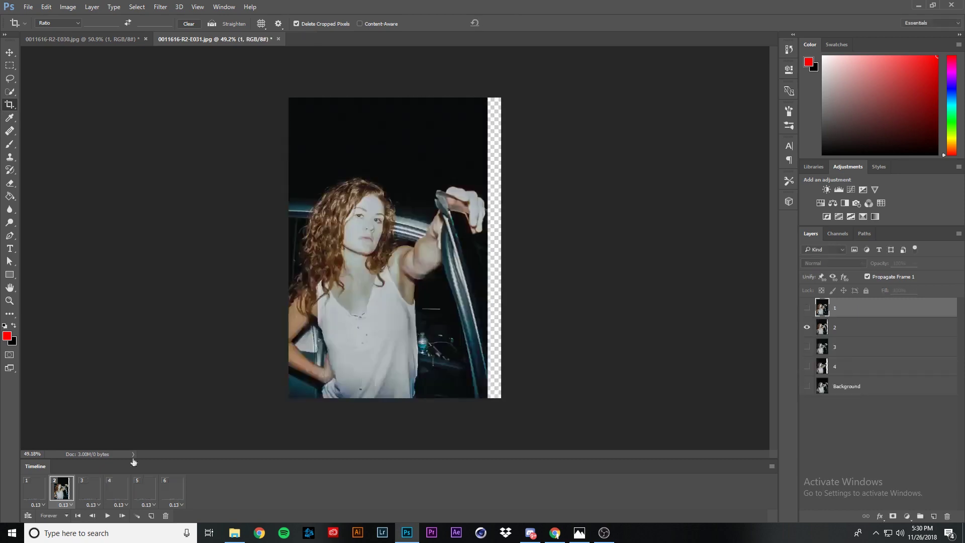
Crop away the transparent strip along the right edge of frame 4's photo and play the animation to check it
{"action": "left_click", "coordinate": [118, 493]}
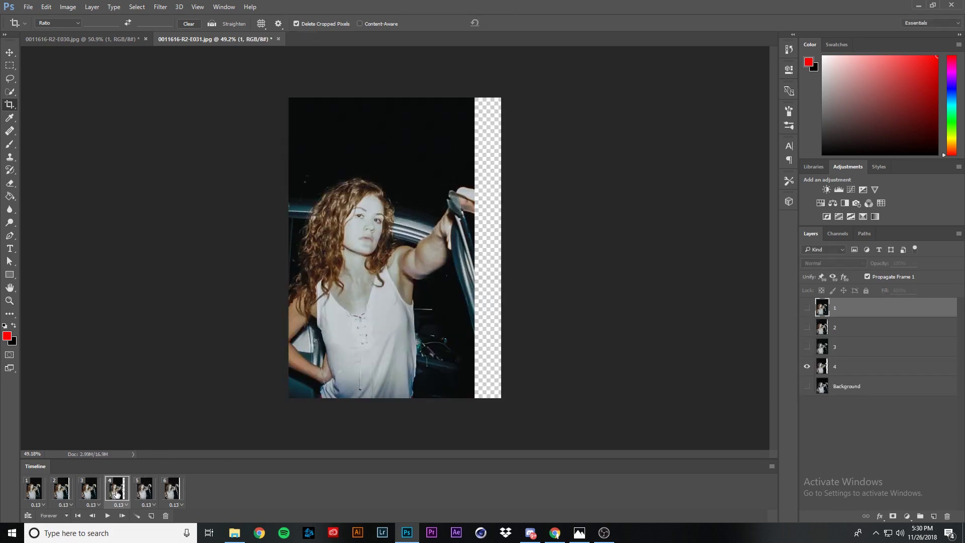
{"action": "left_click", "coordinate": [447, 267]}
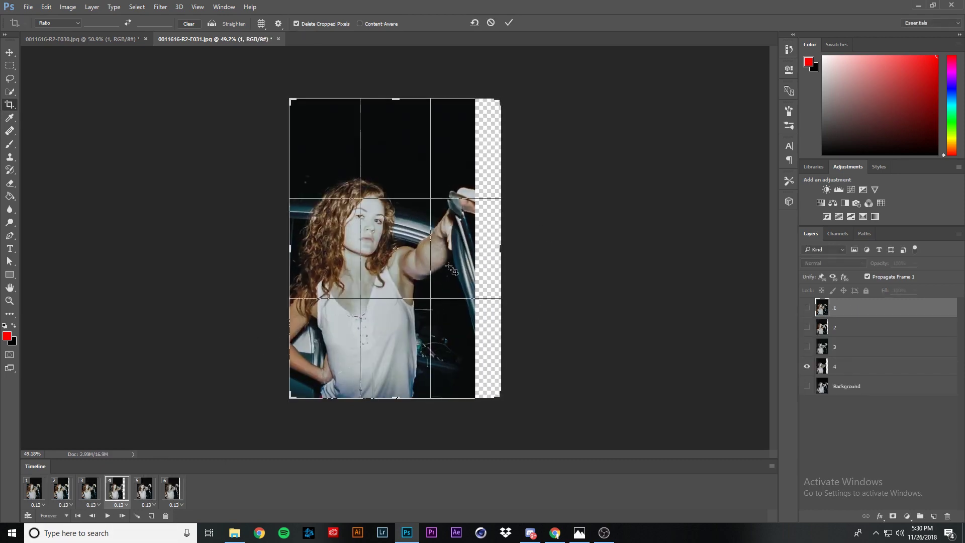
{"action": "left_click_drag", "start_coordinate": [499, 251], "coordinate": [489, 247]}
{"action": "key", "text": "Return"}
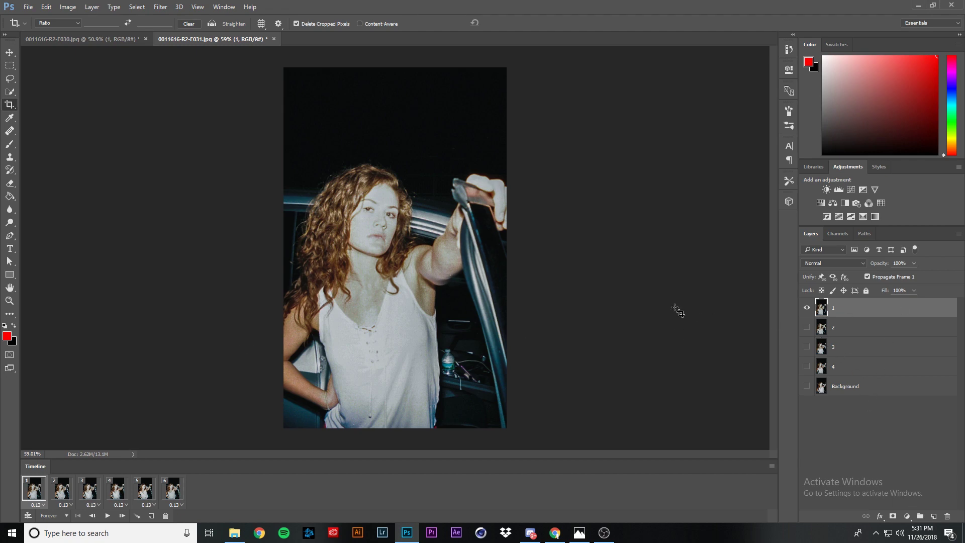
{"action": "left_click", "coordinate": [108, 516]}
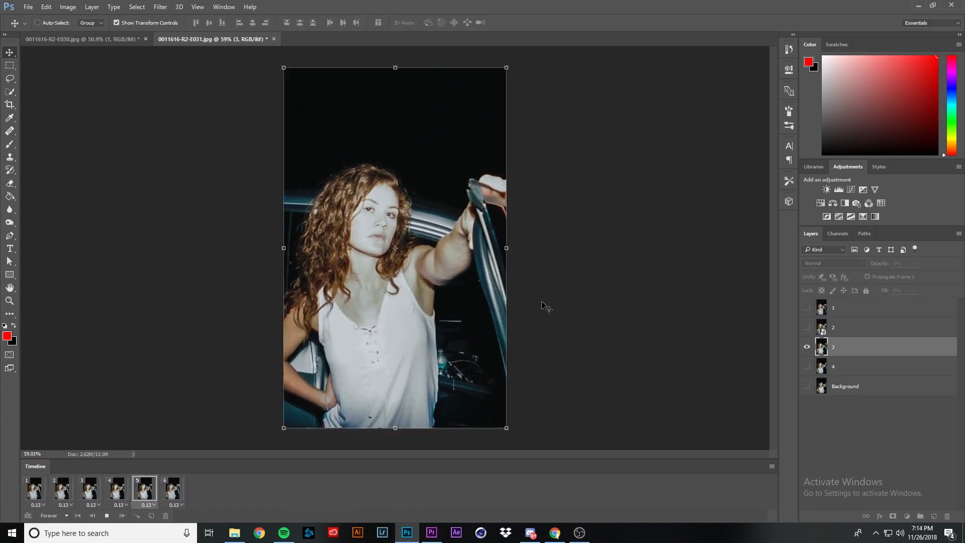
{"action": "key", "text": "space"}
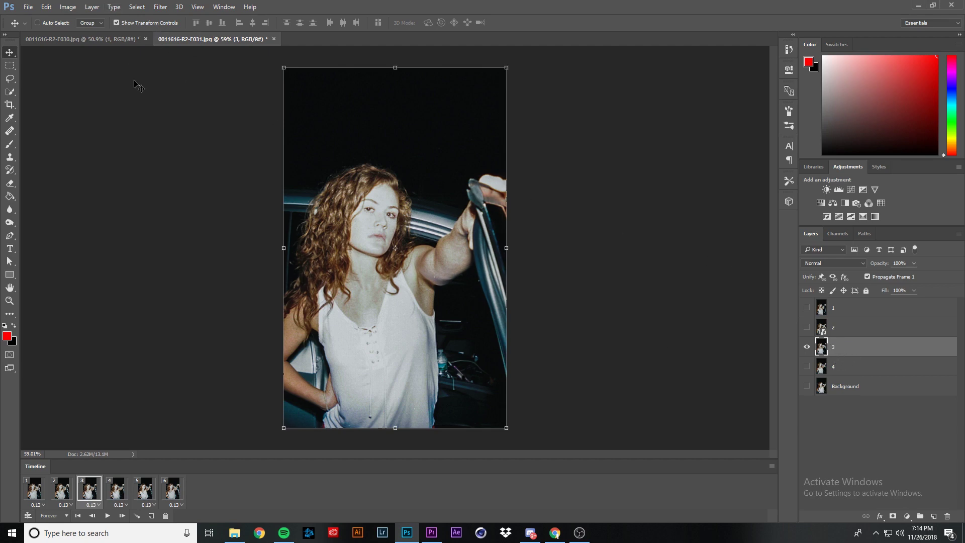
Convert layer 3 into a smart object for re-editable smart filters
{"action": "left_click", "coordinate": [160, 7]}
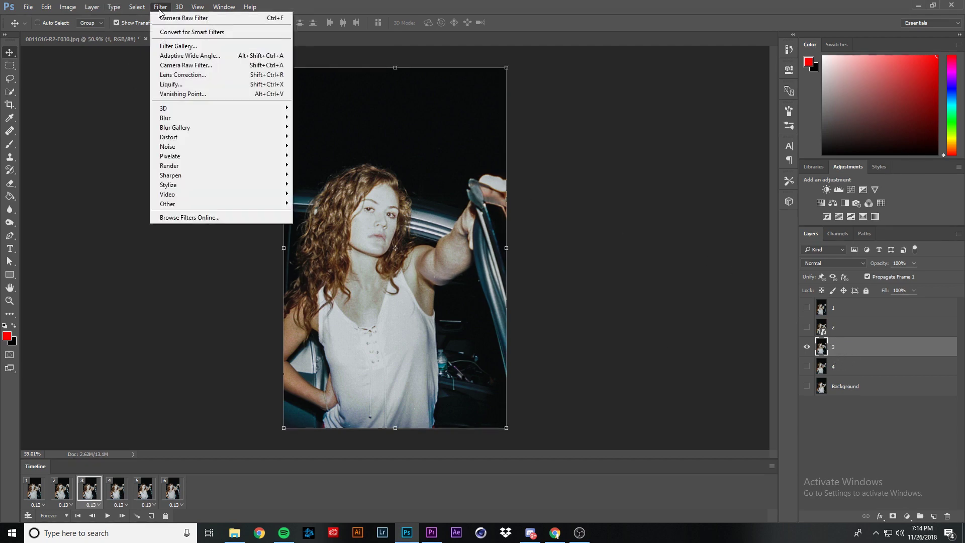
{"action": "left_click", "coordinate": [182, 32]}
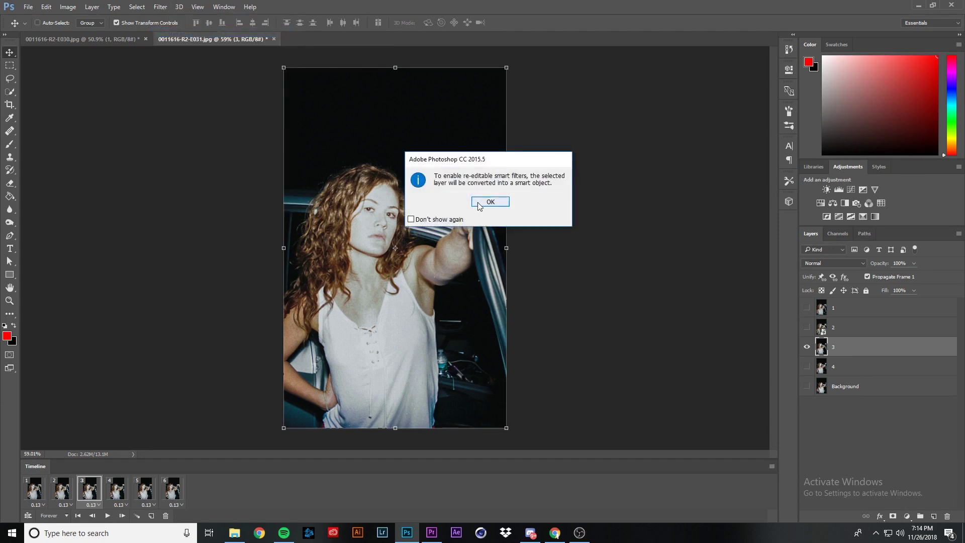
{"action": "left_click", "coordinate": [470, 205]}
Open the Camera Raw filter for layer 3 and examine its Basic, Tone Curve, Detail, HSL and Split Toning adjustments
{"action": "left_click", "coordinate": [161, 7]}
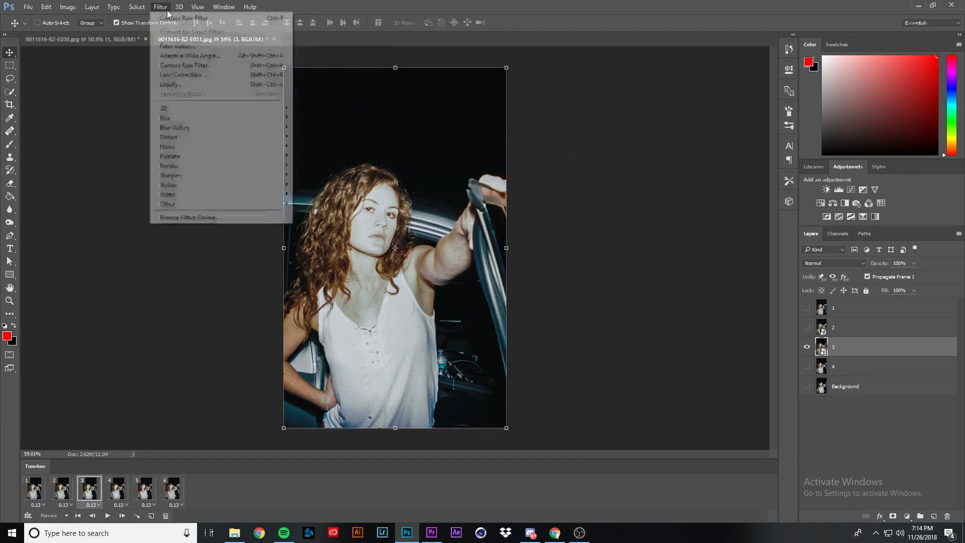
{"action": "left_click", "coordinate": [175, 66]}
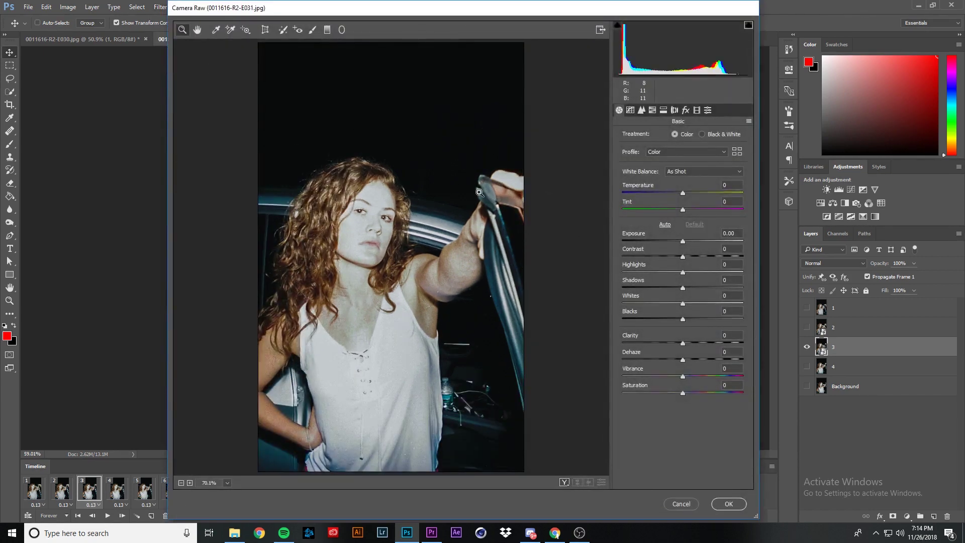
{"action": "left_click", "coordinate": [652, 110]}
{"action": "left_click", "coordinate": [663, 110]}
{"action": "left_click", "coordinate": [652, 110]}
{"action": "left_click", "coordinate": [630, 110]}
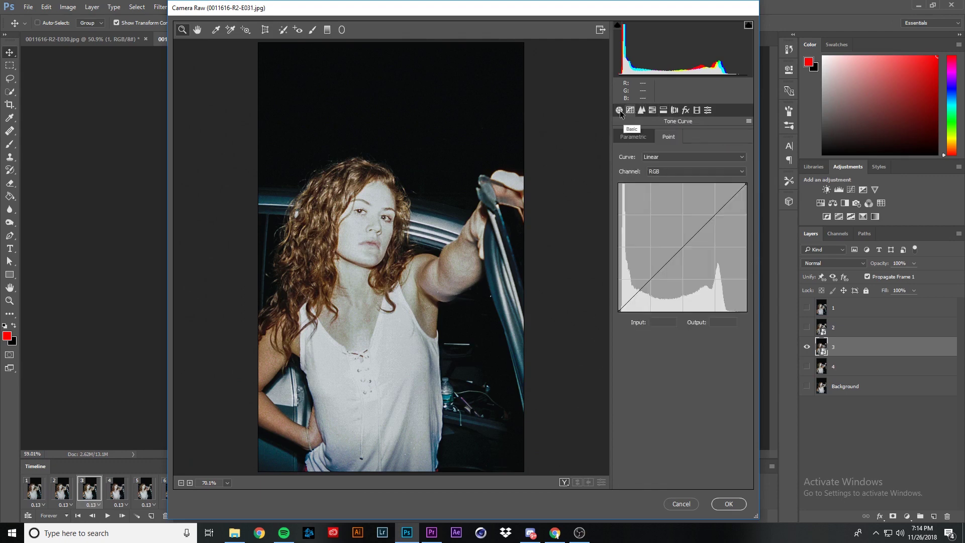
{"action": "left_click", "coordinate": [620, 110]}
{"action": "left_click", "coordinate": [630, 110]}
{"action": "left_click", "coordinate": [641, 110]}
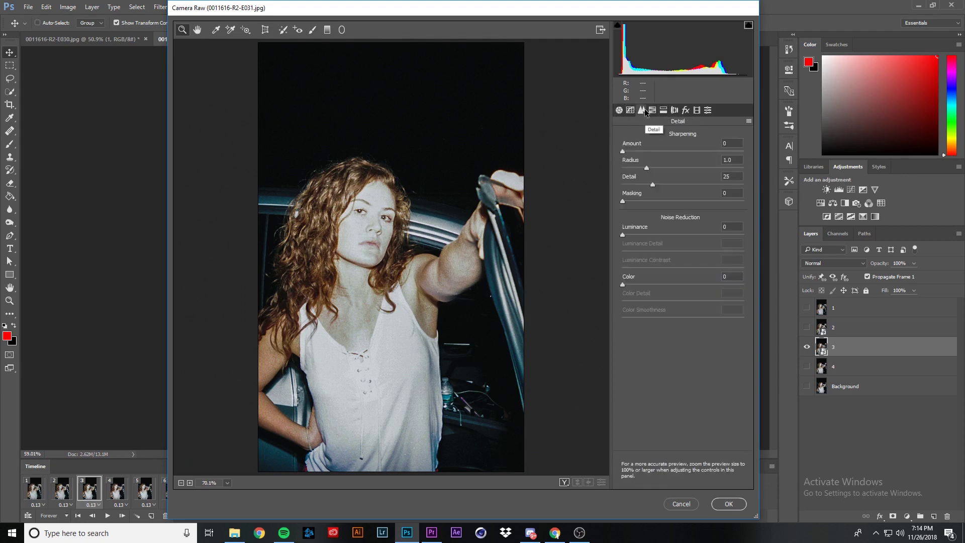
{"action": "left_click", "coordinate": [652, 110]}
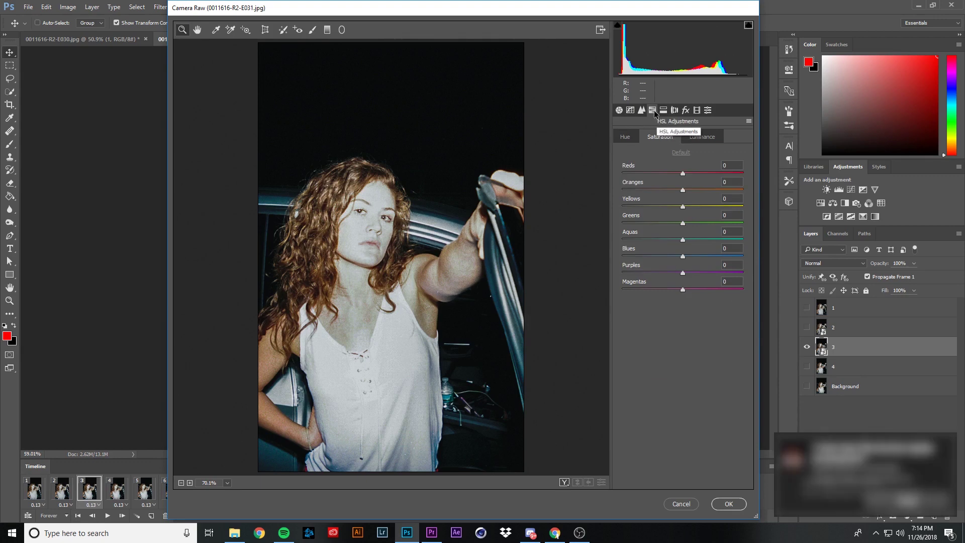
{"action": "left_click", "coordinate": [662, 111]}
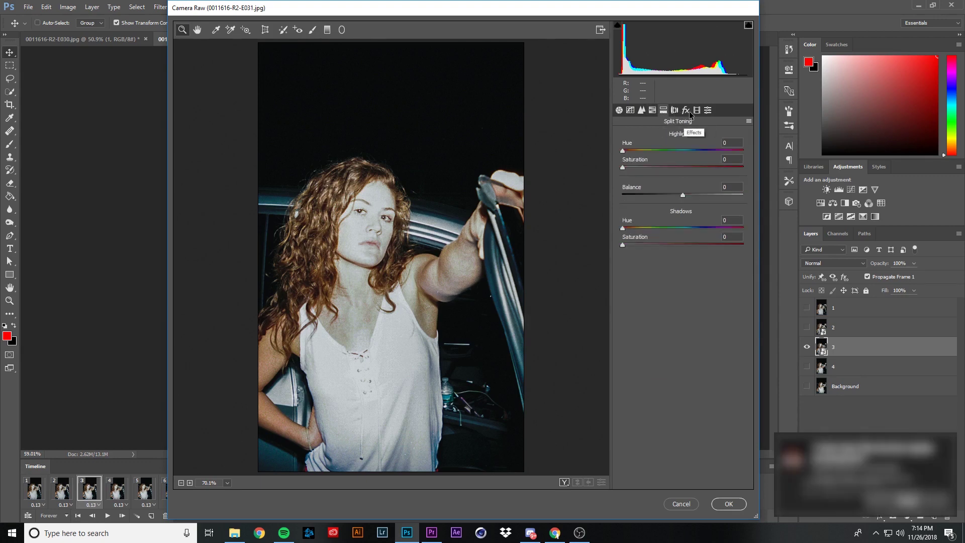
Try a tint adjustment in the Basic settings and leave the Camera Raw filter without applying it
{"action": "left_click", "coordinate": [619, 111]}
{"action": "left_click_drag", "start_coordinate": [655, 210], "coordinate": [683, 209]}
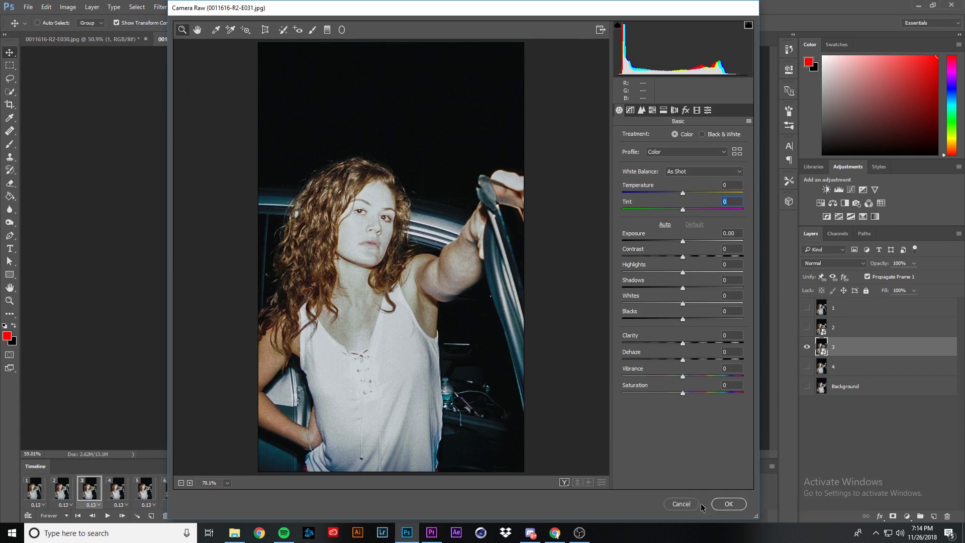
{"action": "left_click", "coordinate": [685, 504]}
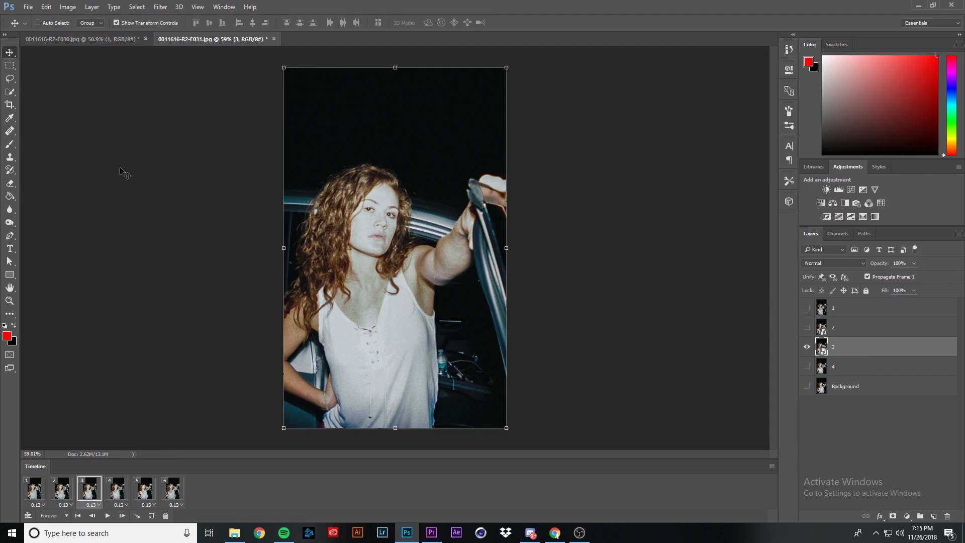
Open the legacy Save for Web export and show the whole picture in its preview at 40%
{"action": "left_click", "coordinate": [28, 7]}
{"action": "mouse_move", "coordinate": [66, 152]}
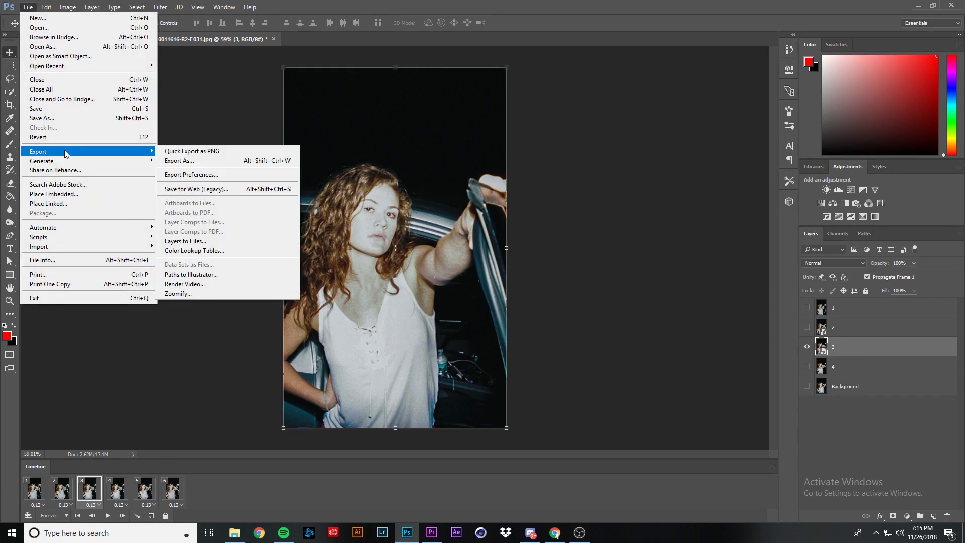
{"action": "left_click", "coordinate": [197, 189]}
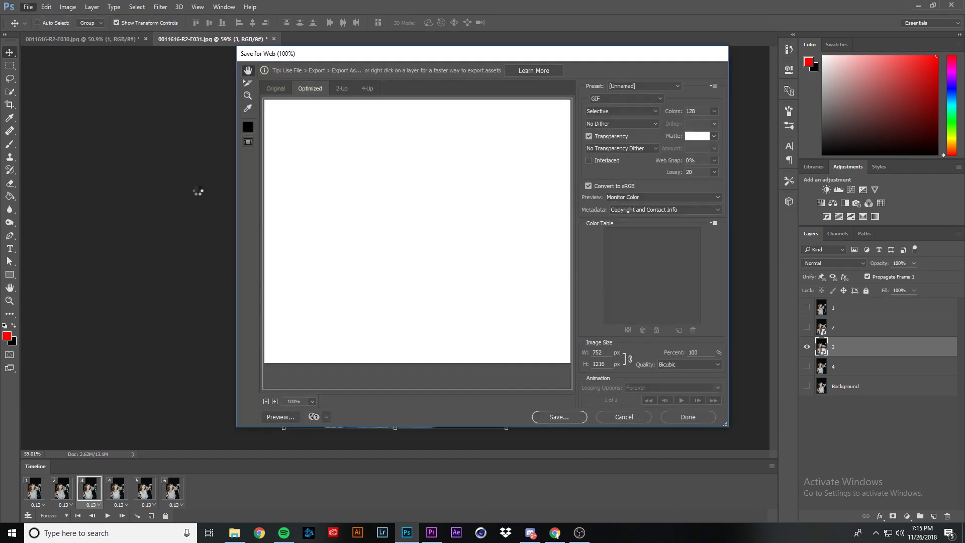
{"action": "scroll", "coordinate": [415, 238], "scroll_direction": "down", "scroll_amount": 2}
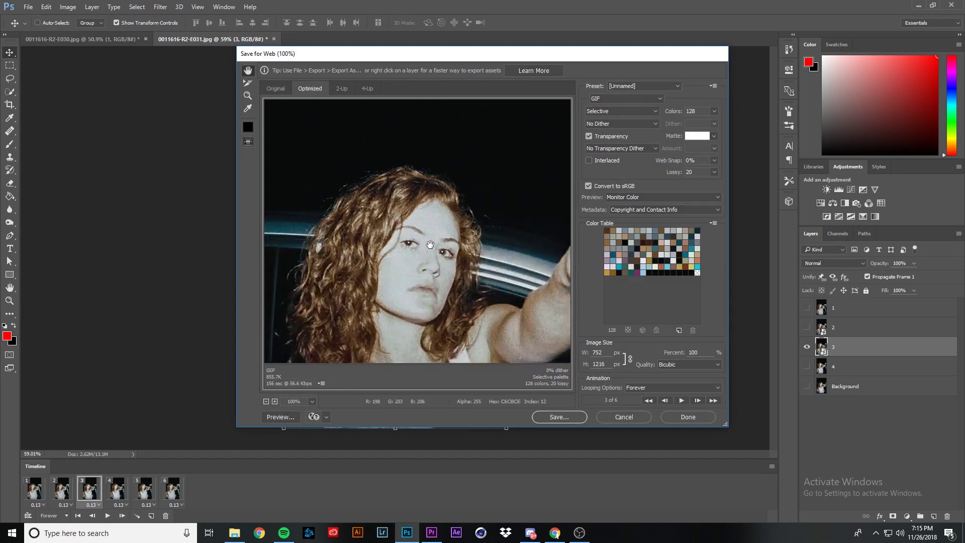
{"action": "scroll", "coordinate": [415, 239], "scroll_direction": "down", "scroll_amount": 1}
{"action": "scroll", "coordinate": [415, 238], "scroll_direction": "down", "scroll_amount": 4}
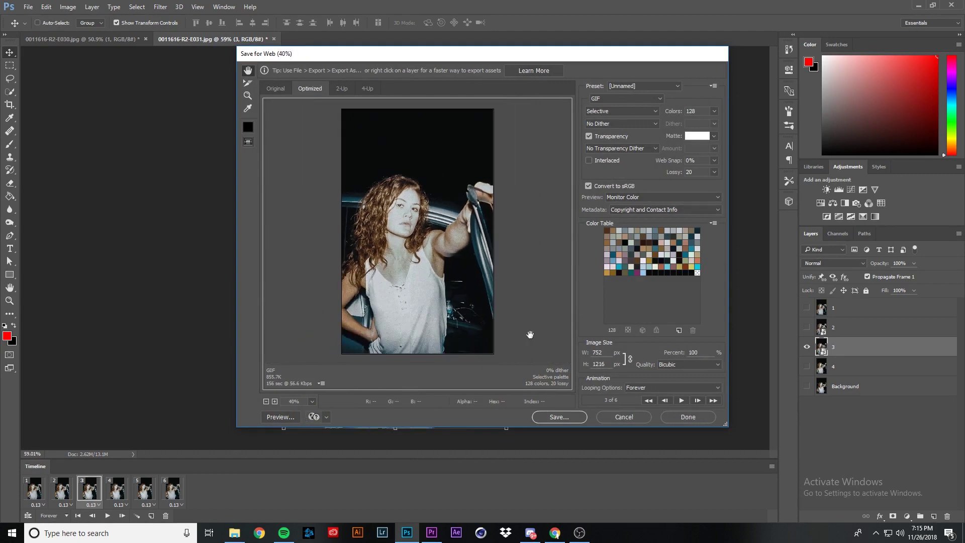
Preview the GIF in the browser, return to Photoshop and play the animation in the export preview
{"action": "left_click", "coordinate": [278, 417]}
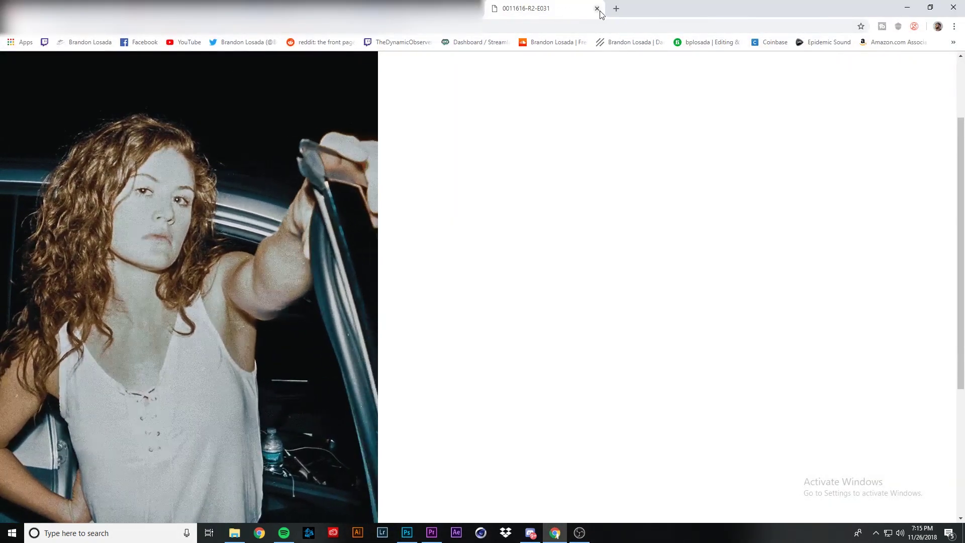
{"action": "left_click", "coordinate": [410, 538]}
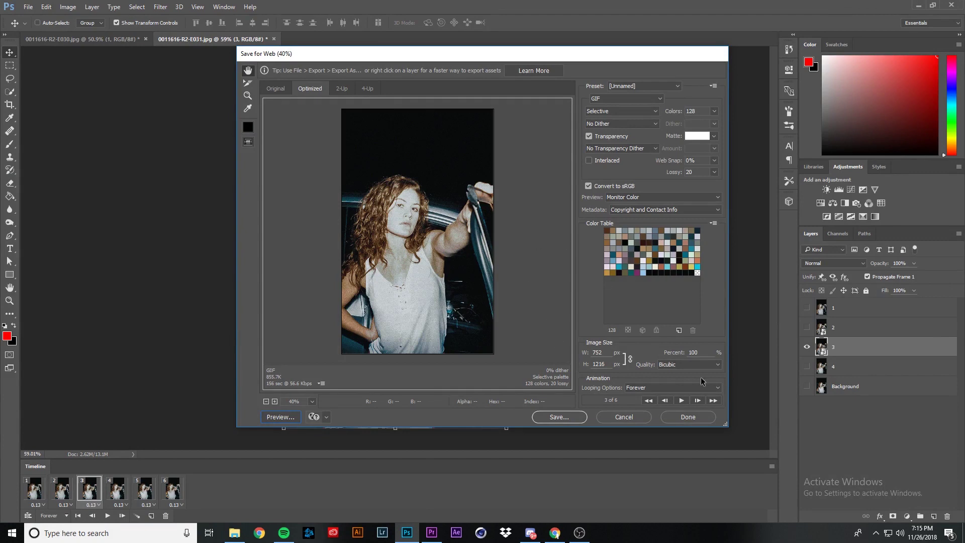
{"action": "left_click", "coordinate": [679, 402]}
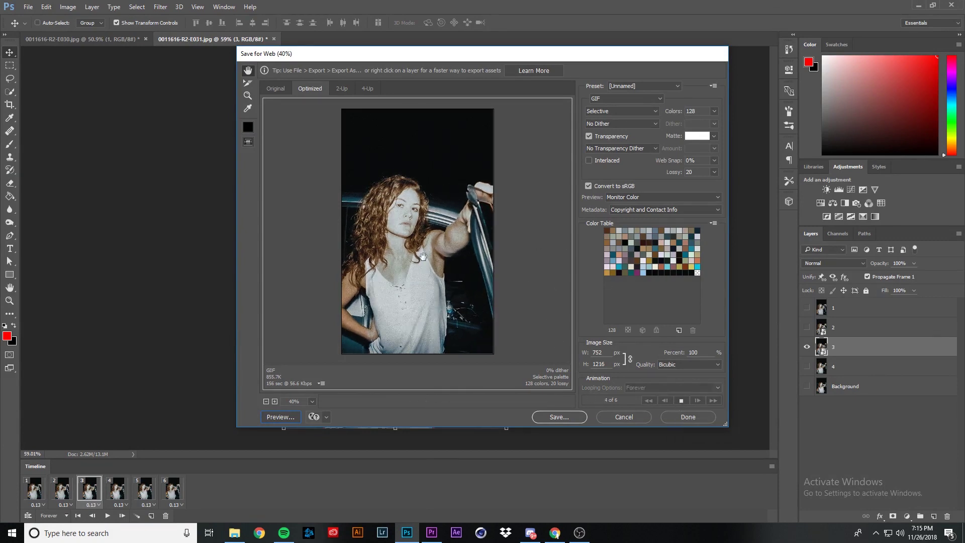
{"action": "left_click", "coordinate": [681, 401]}
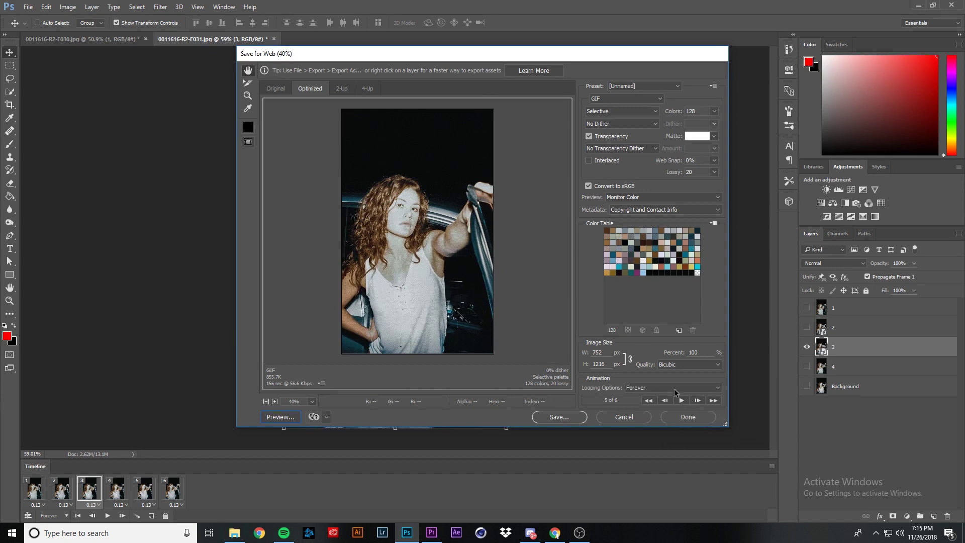
Keep GIF as the export format, start saving to the ANIMATED folder, cancel the save and close the export with its settings remembered
{"action": "left_click", "coordinate": [626, 100]}
{"action": "left_click", "coordinate": [603, 103]}
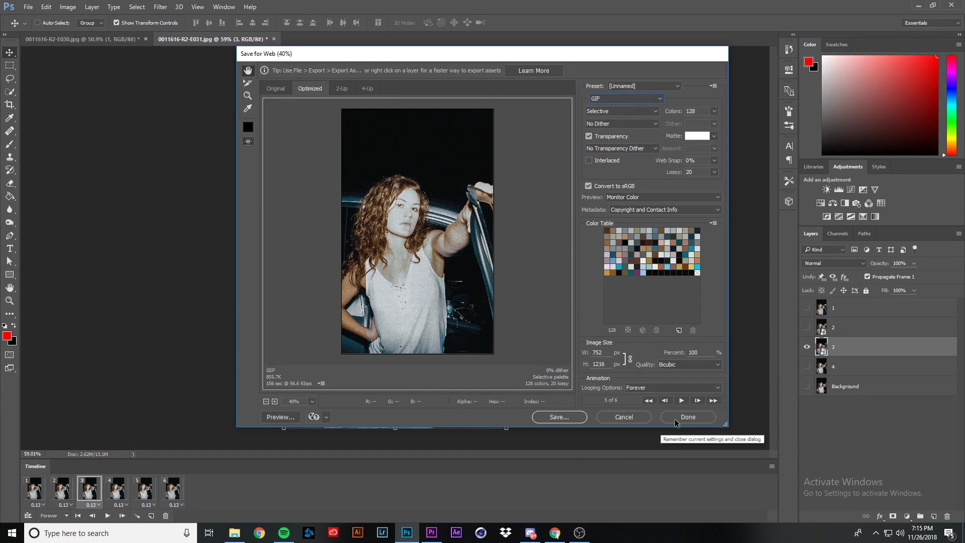
{"action": "left_click", "coordinate": [559, 417]}
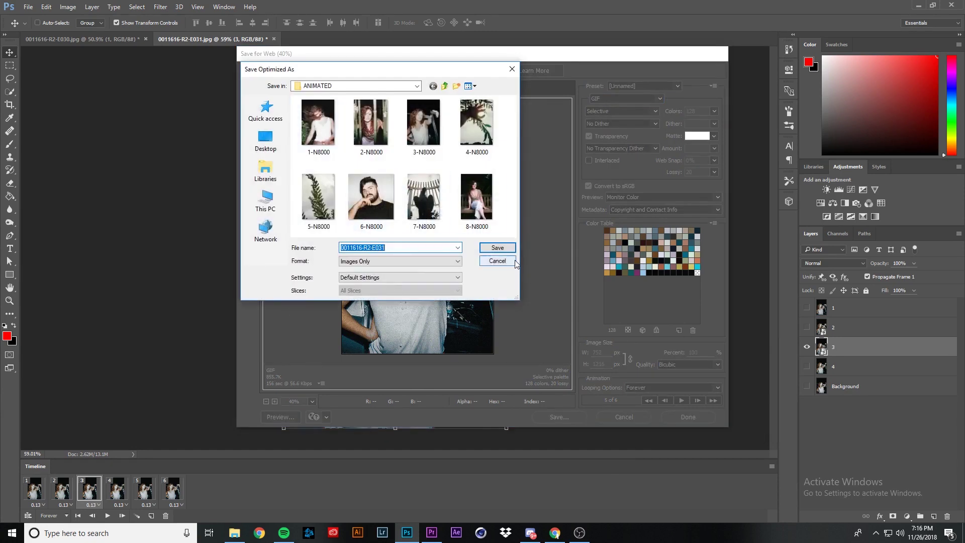
{"action": "left_click", "coordinate": [514, 261]}
{"action": "left_click", "coordinate": [696, 418]}
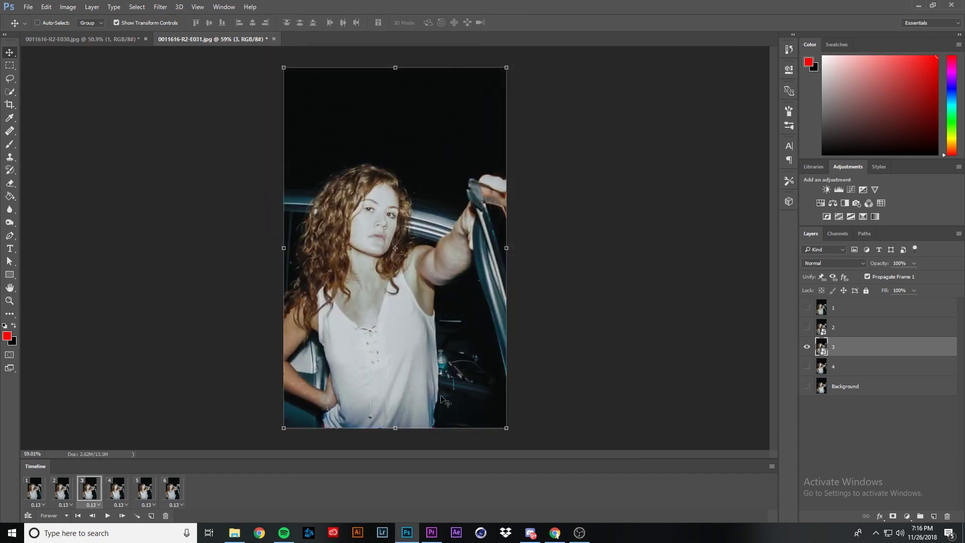